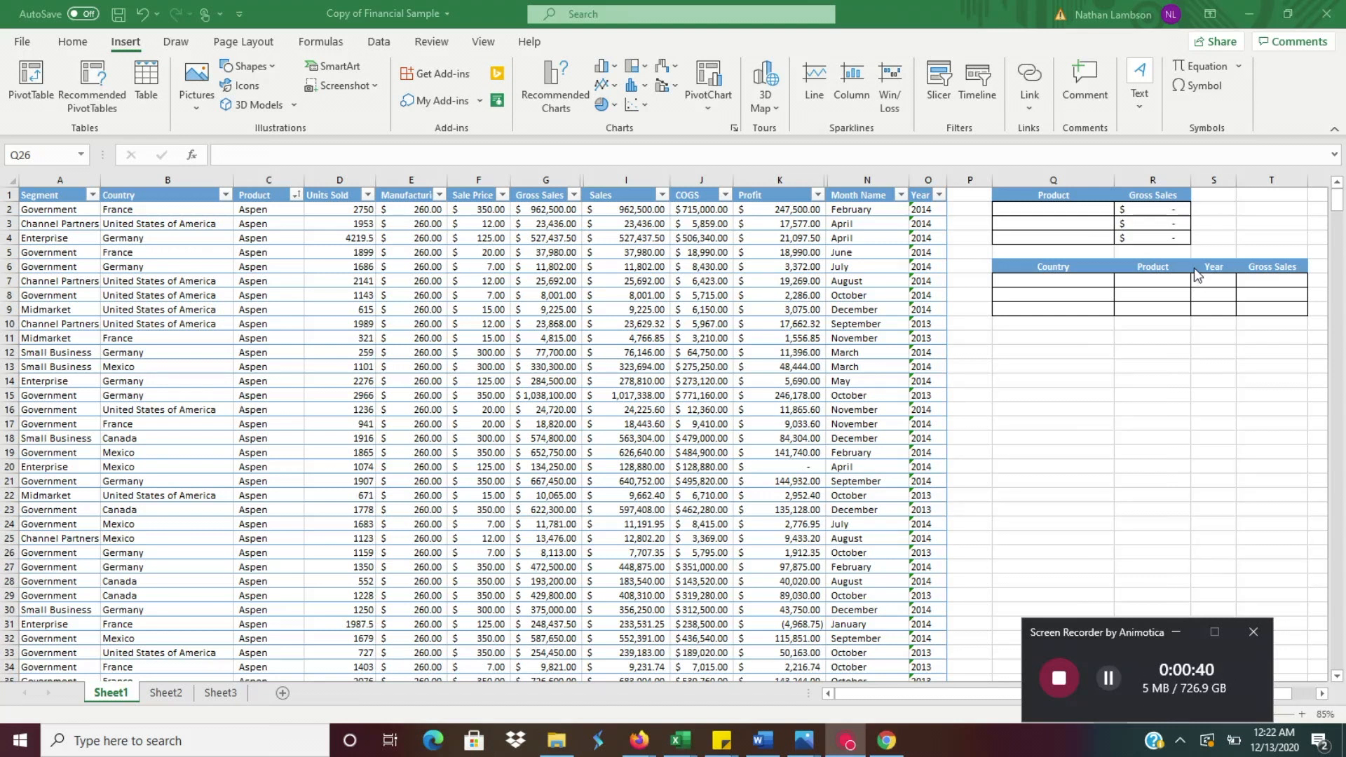
Start a SUMIFS formula in cell T7 with the table's entire Gross Sales column as the sum range
click(1261, 287)
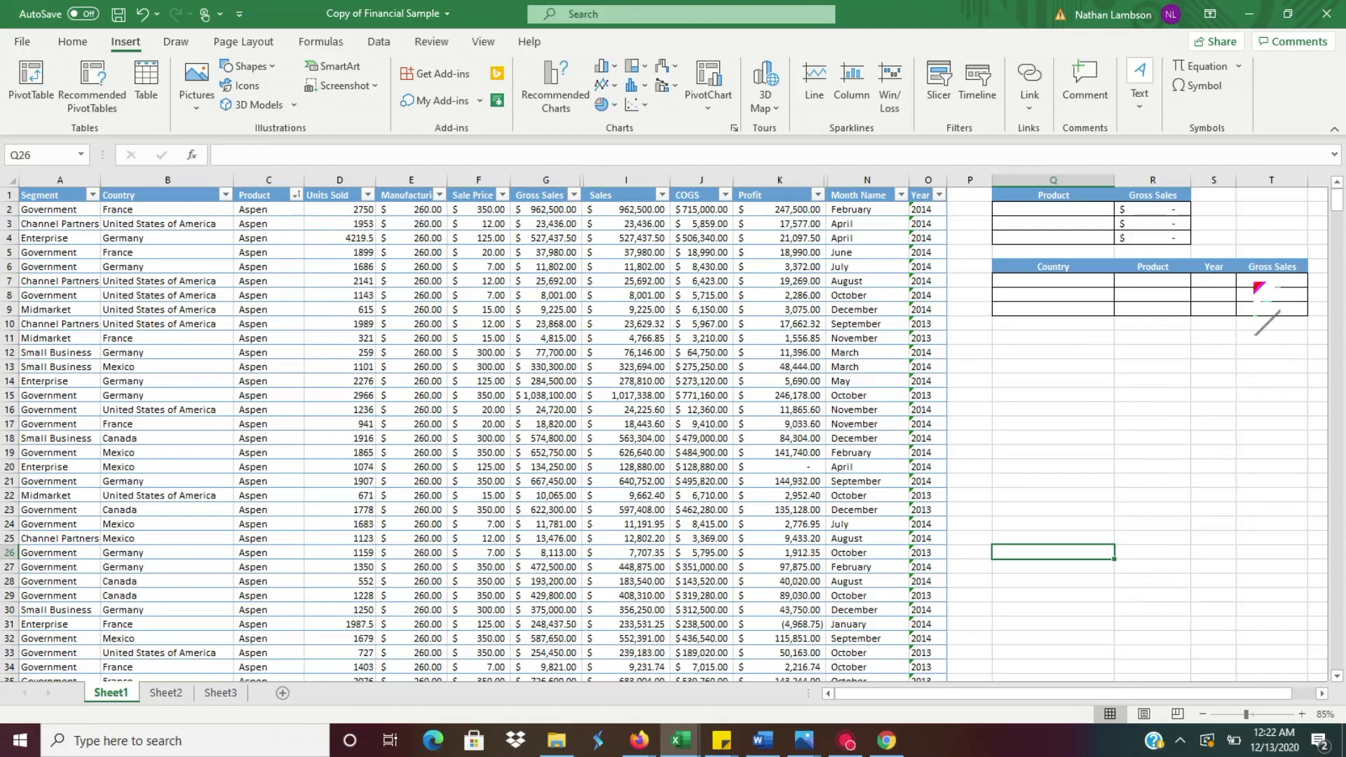
click(1255, 280)
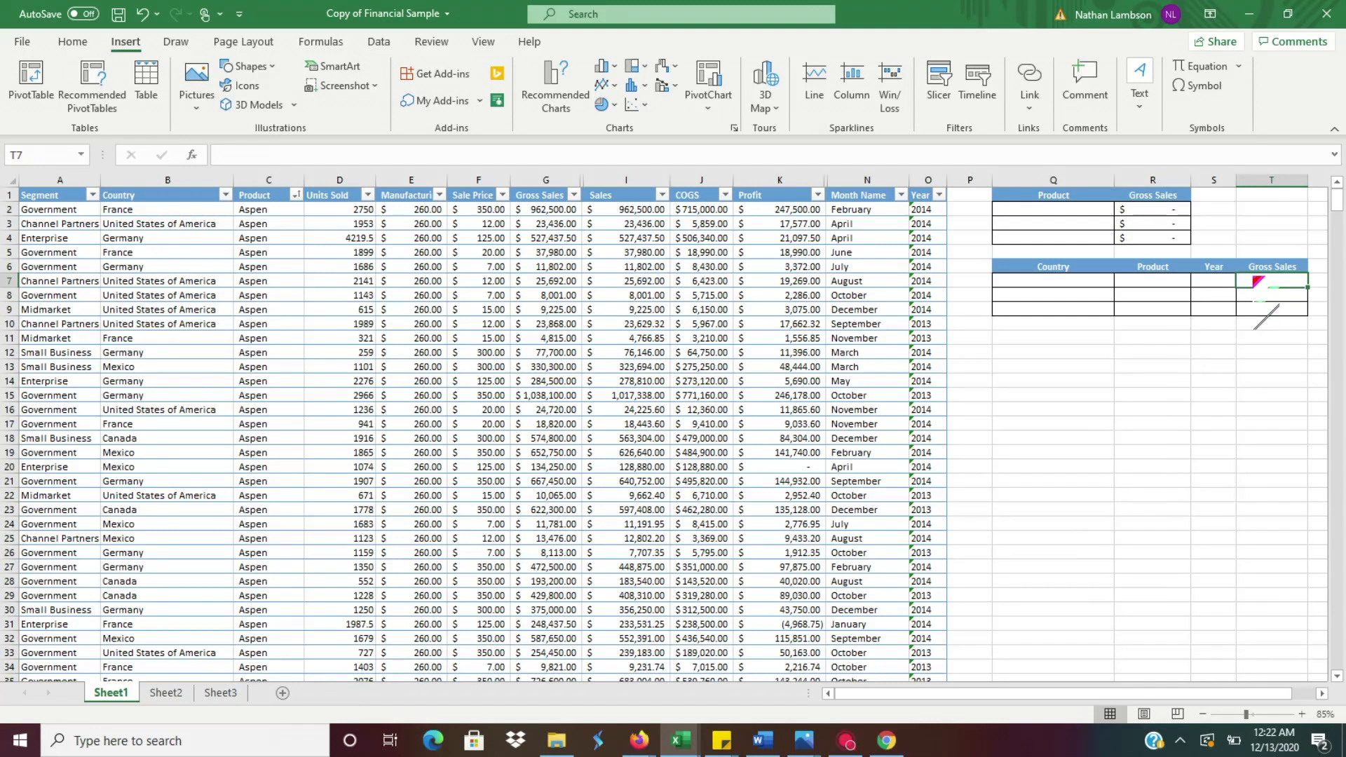
text(=)
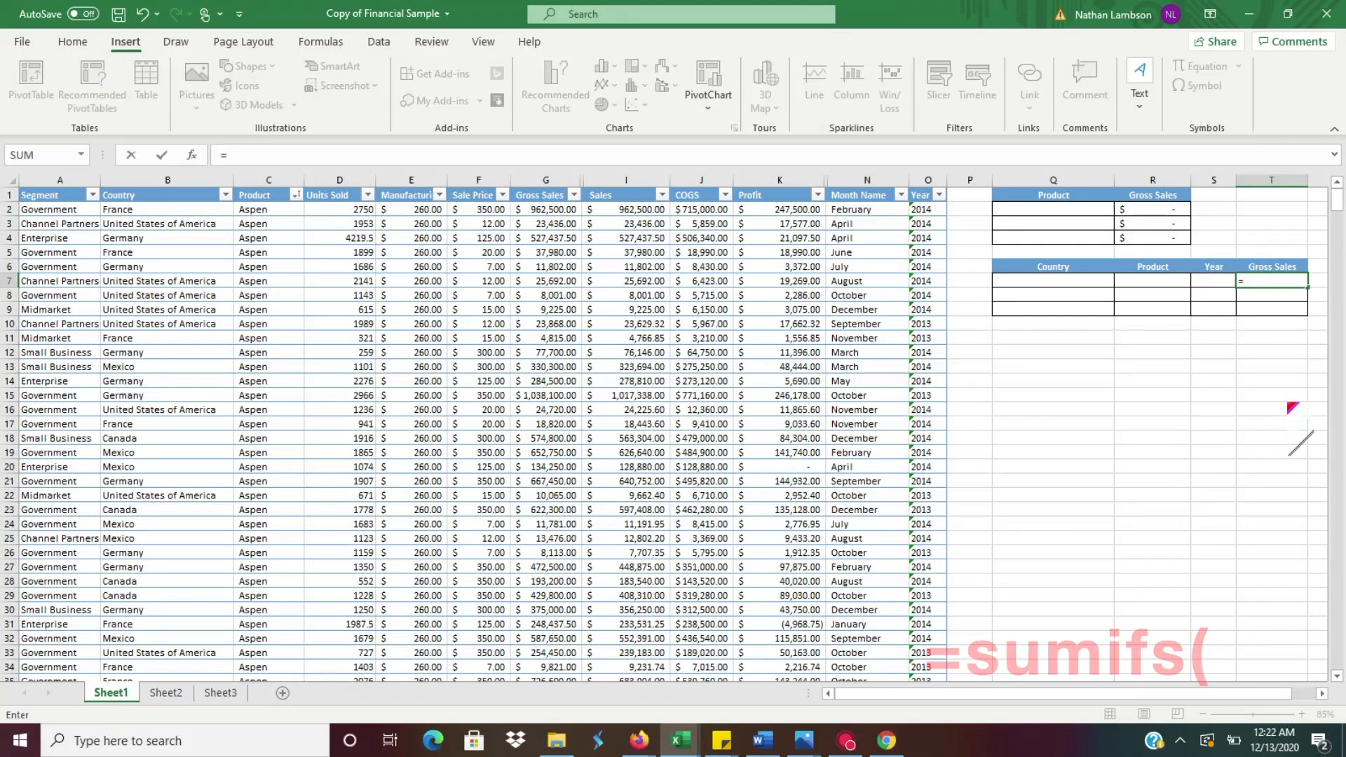
text(sumifs)
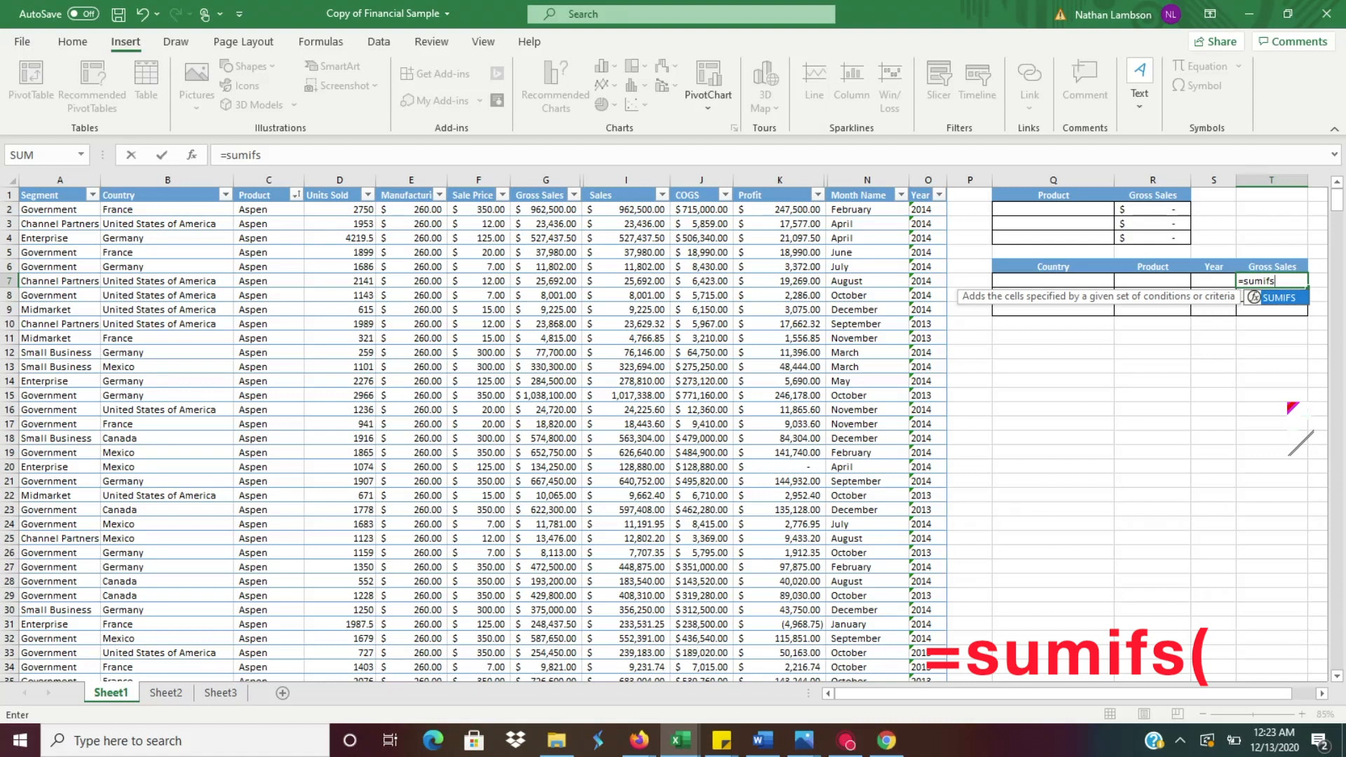
key(Tab)
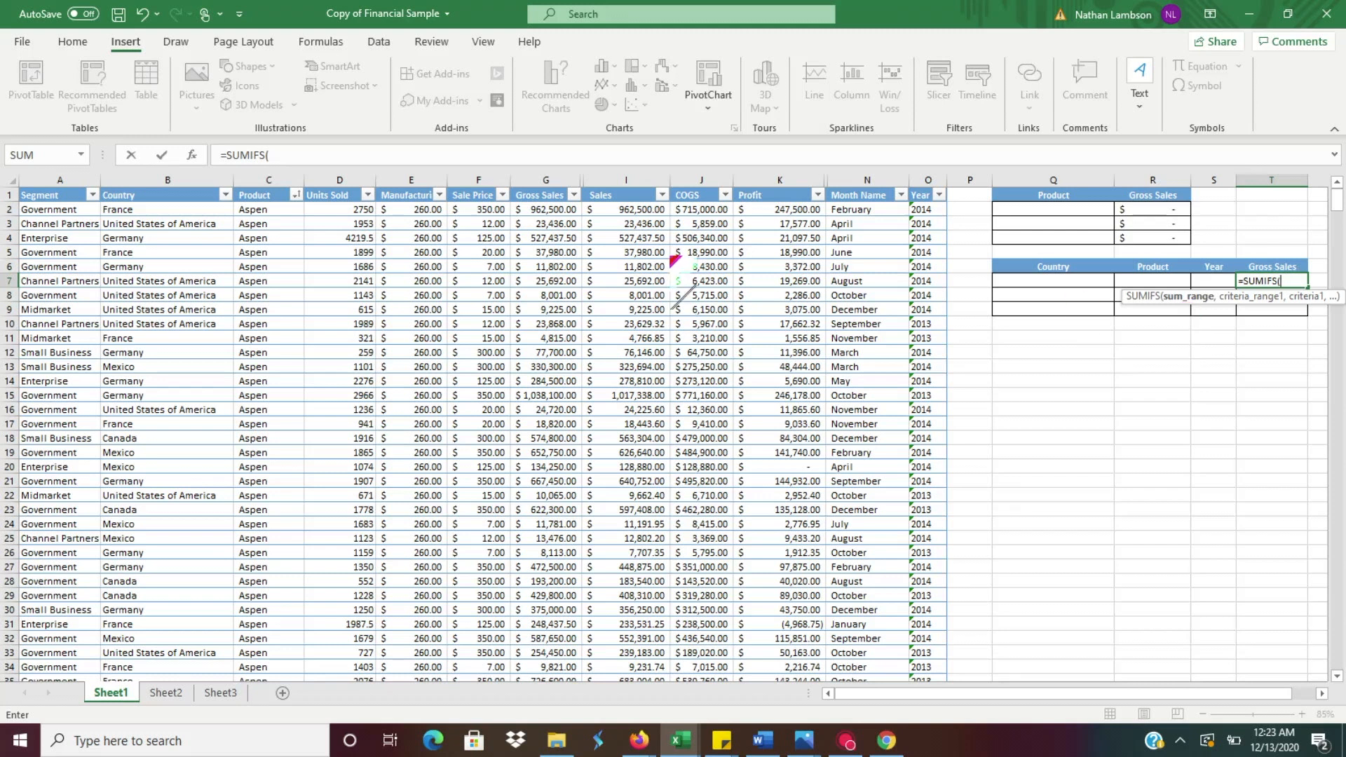
click(544, 210)
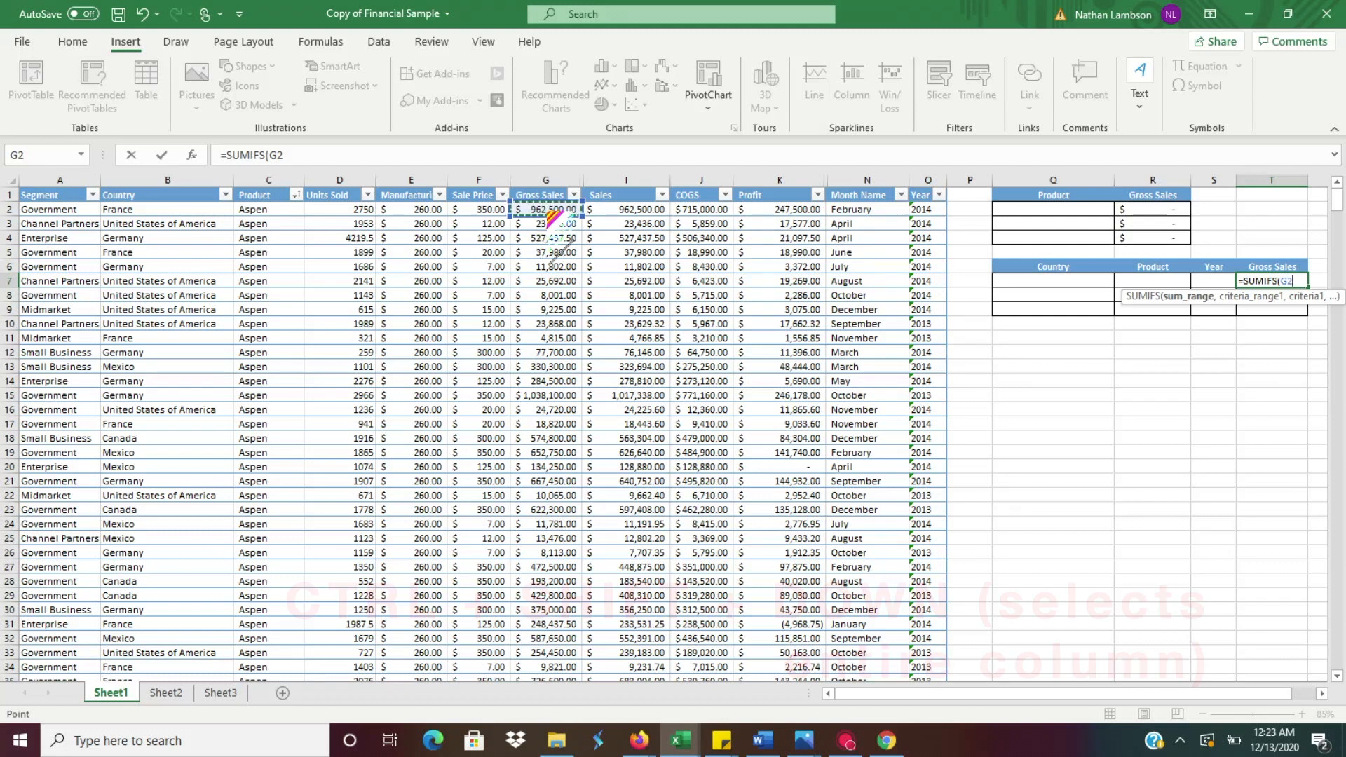
key(ctrl+shift+Down)
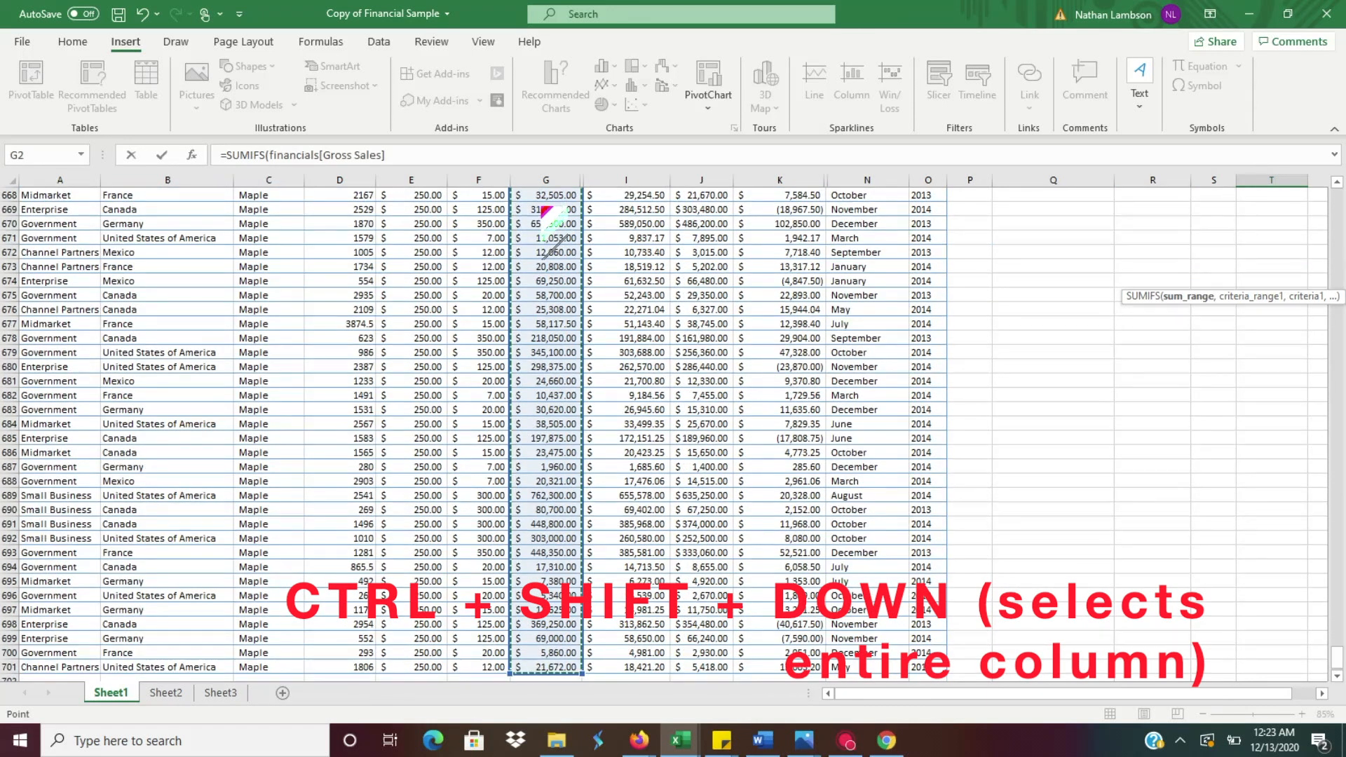
text(,)
key(Up)
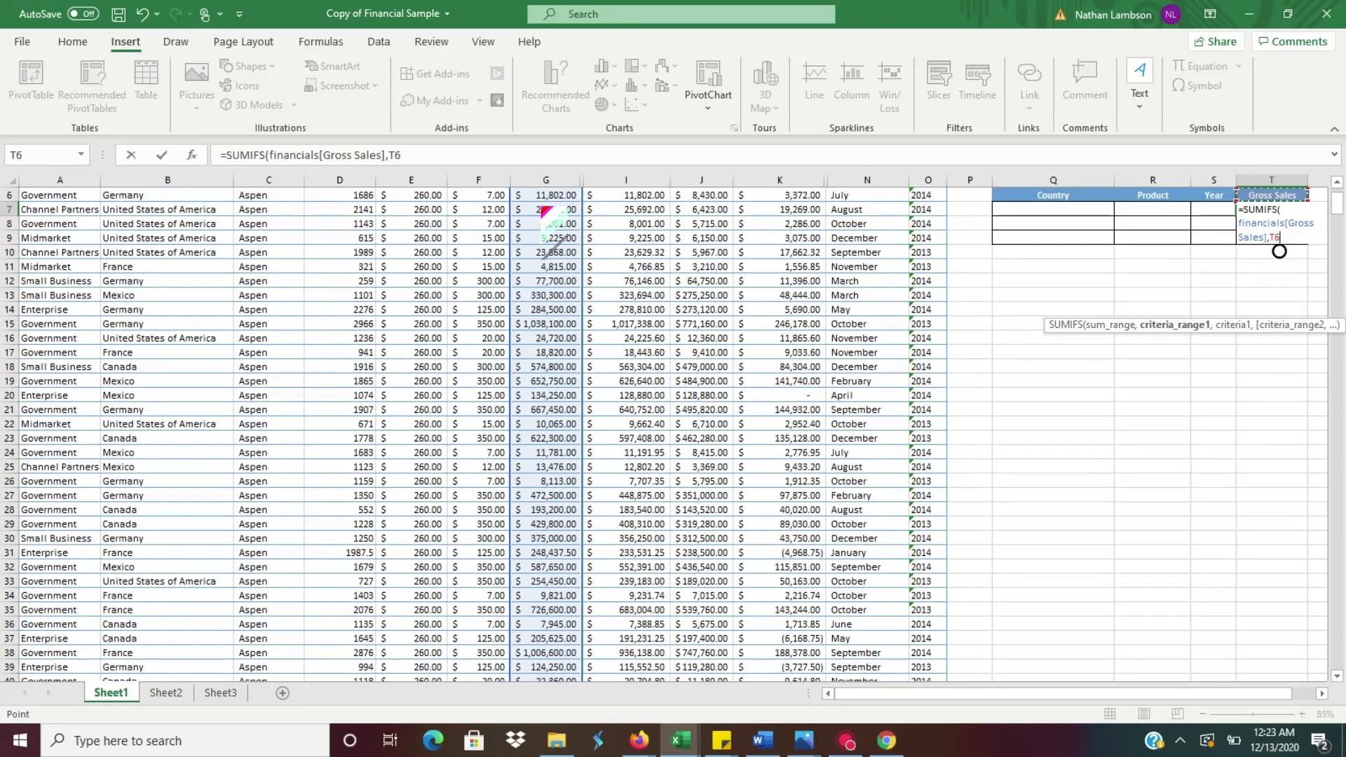
key(Down)
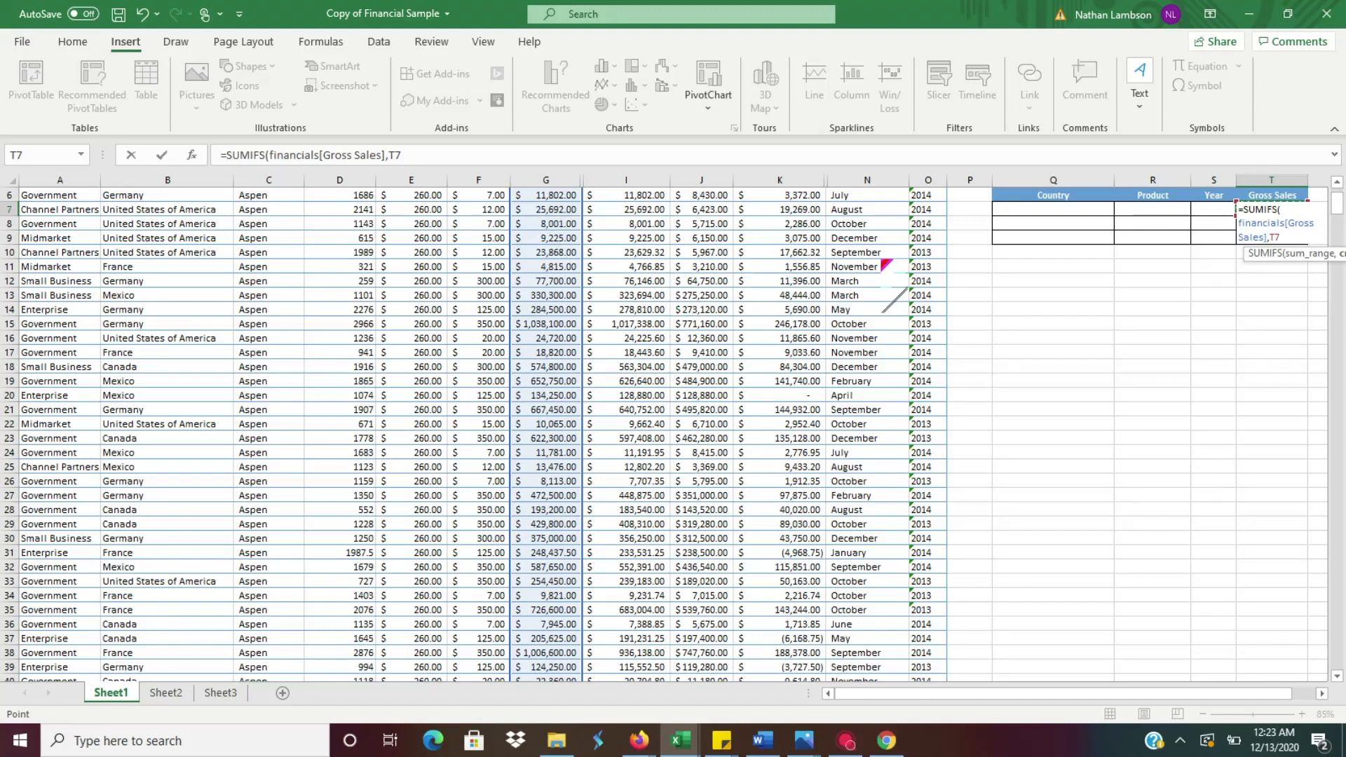
scroll(1266, 636, right, 2)
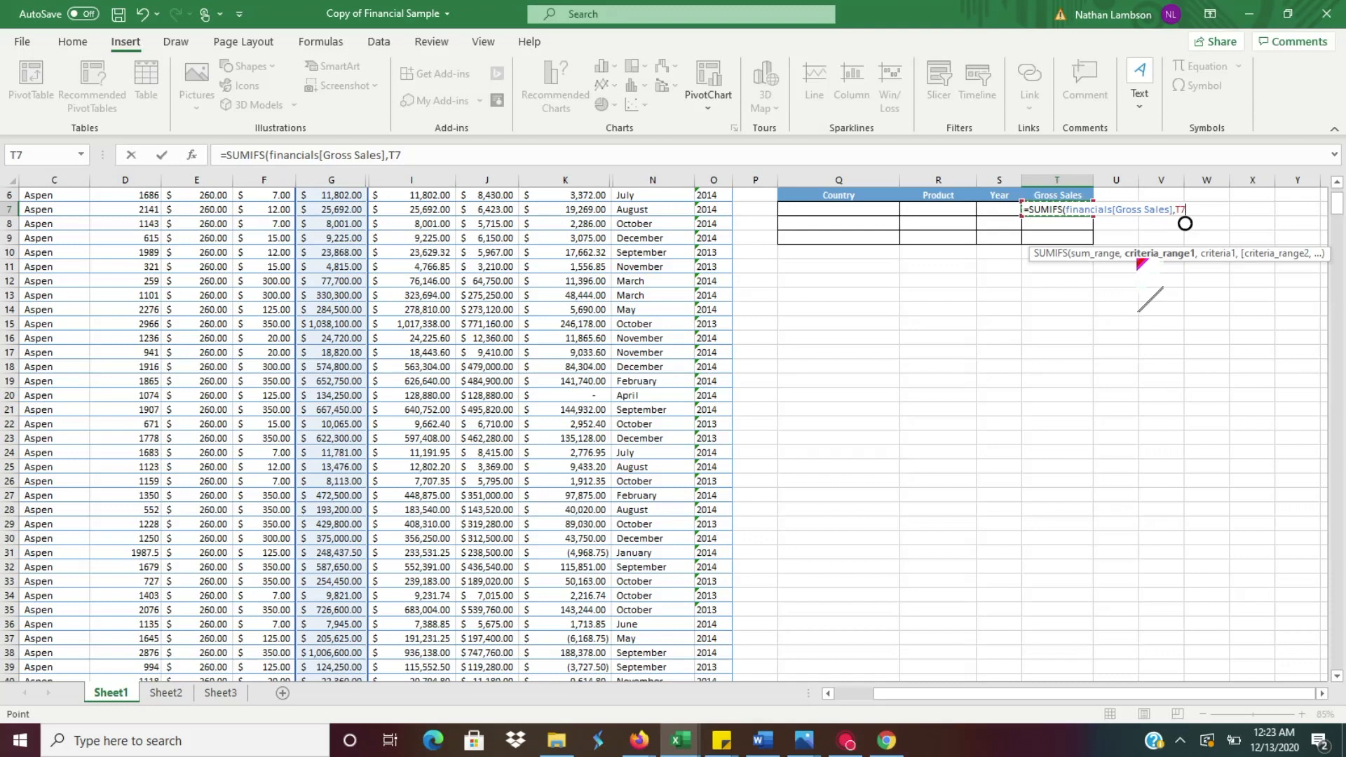
scroll(1141, 266, up, 2)
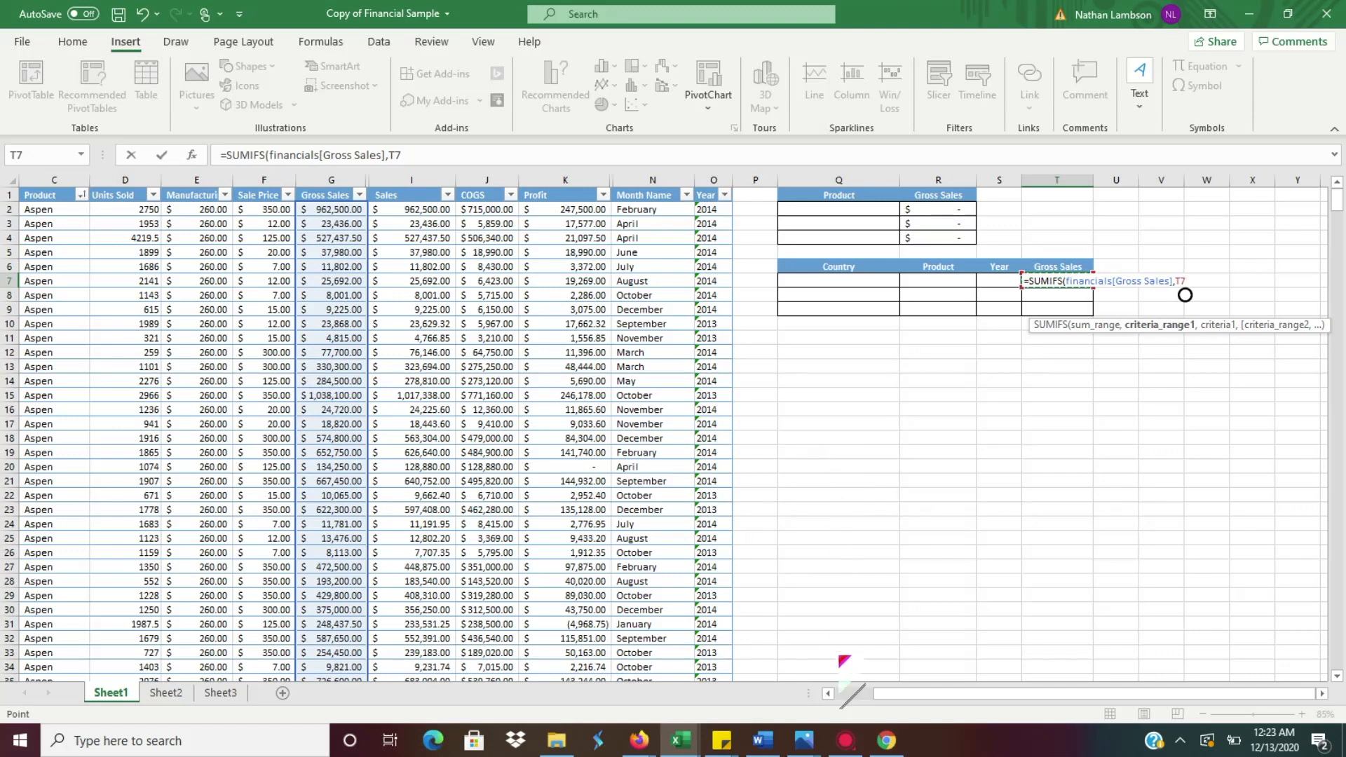
click(857, 697)
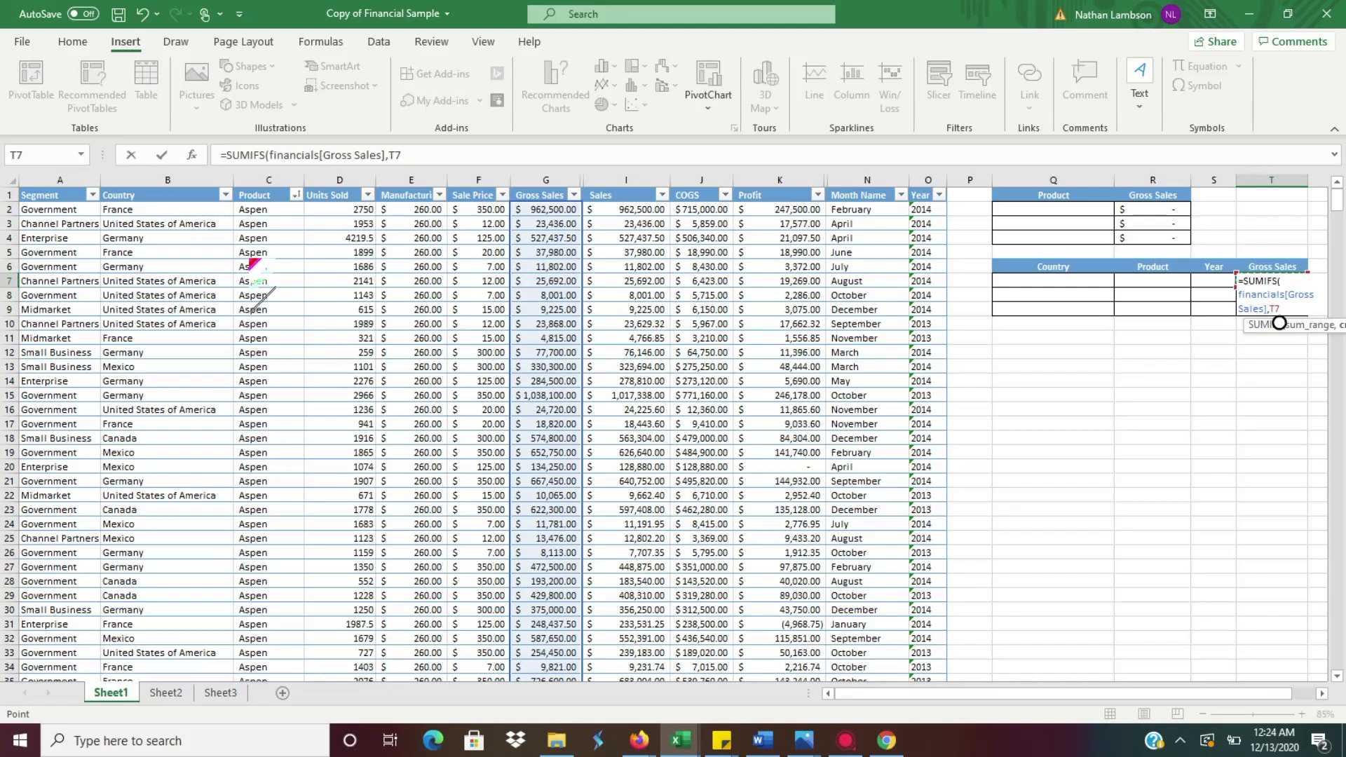
key(BackSpace)
key(BackSpace)
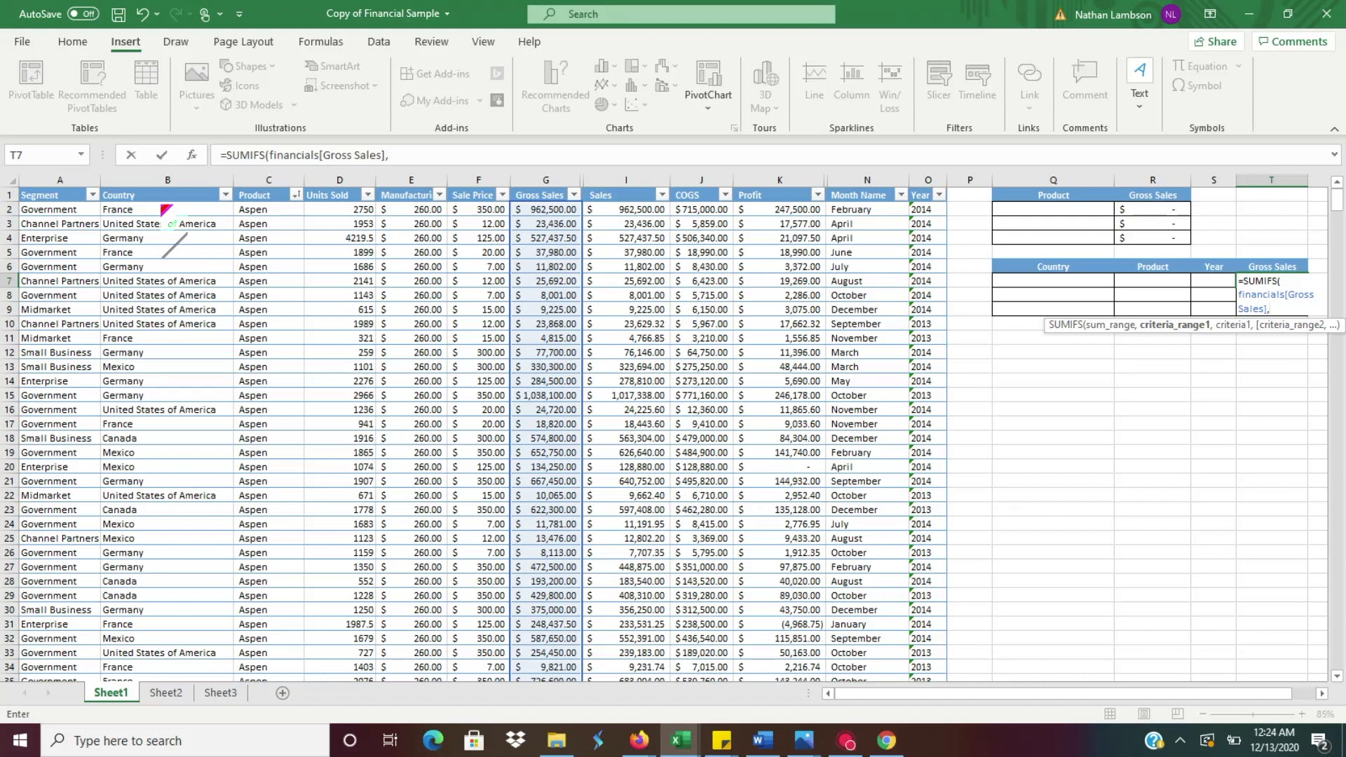
Add the entire Country column as the first criteria range of the SUMIFS formula, with "France" as its criterion
click(167, 210)
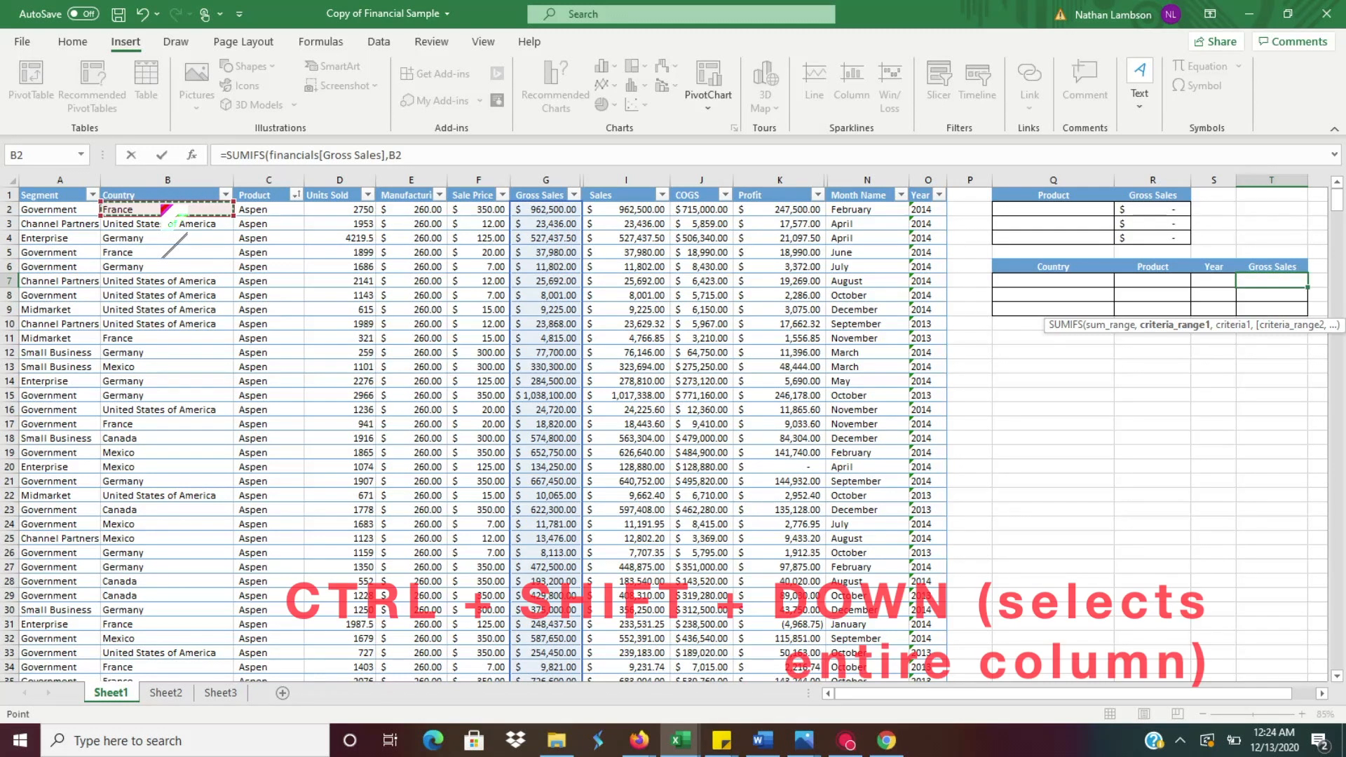
key(ctrl+shift+Down)
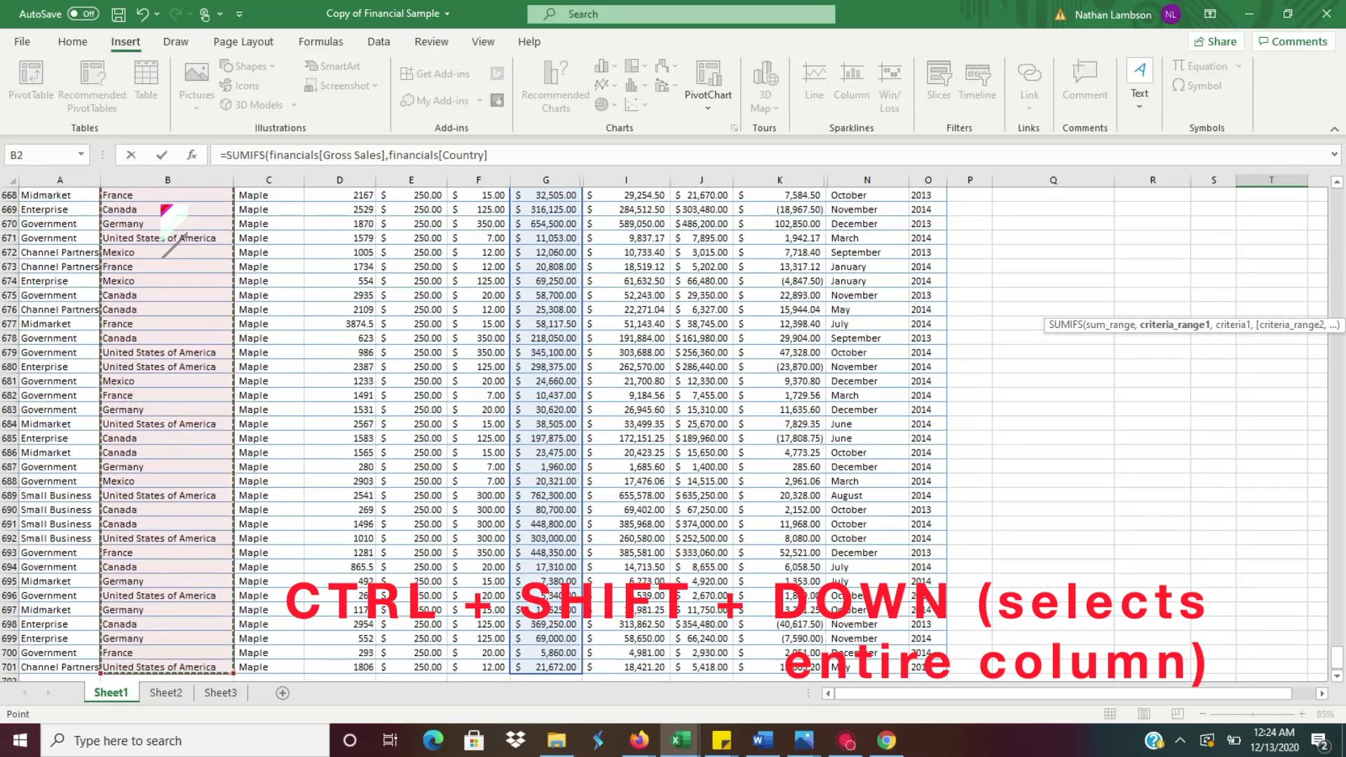
text(,)
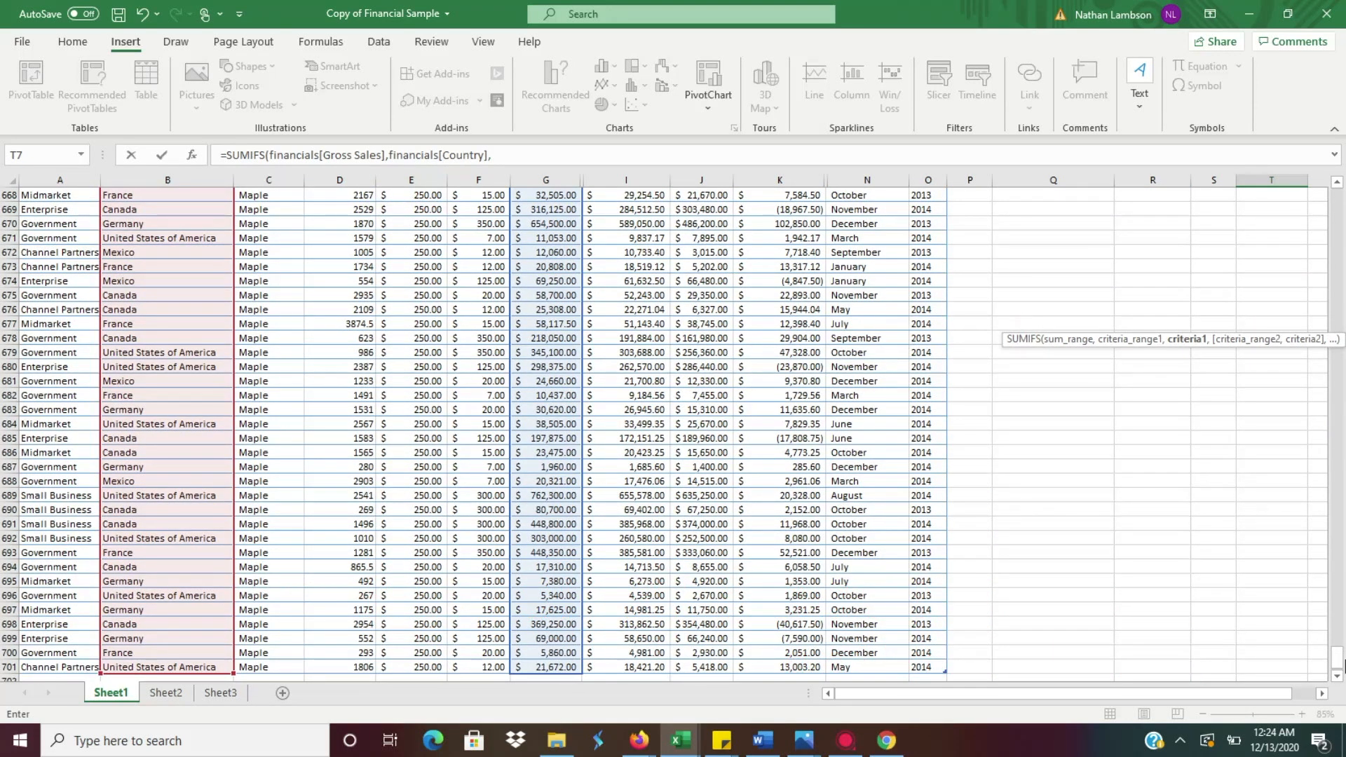
drag(1340, 665, 1337, 130)
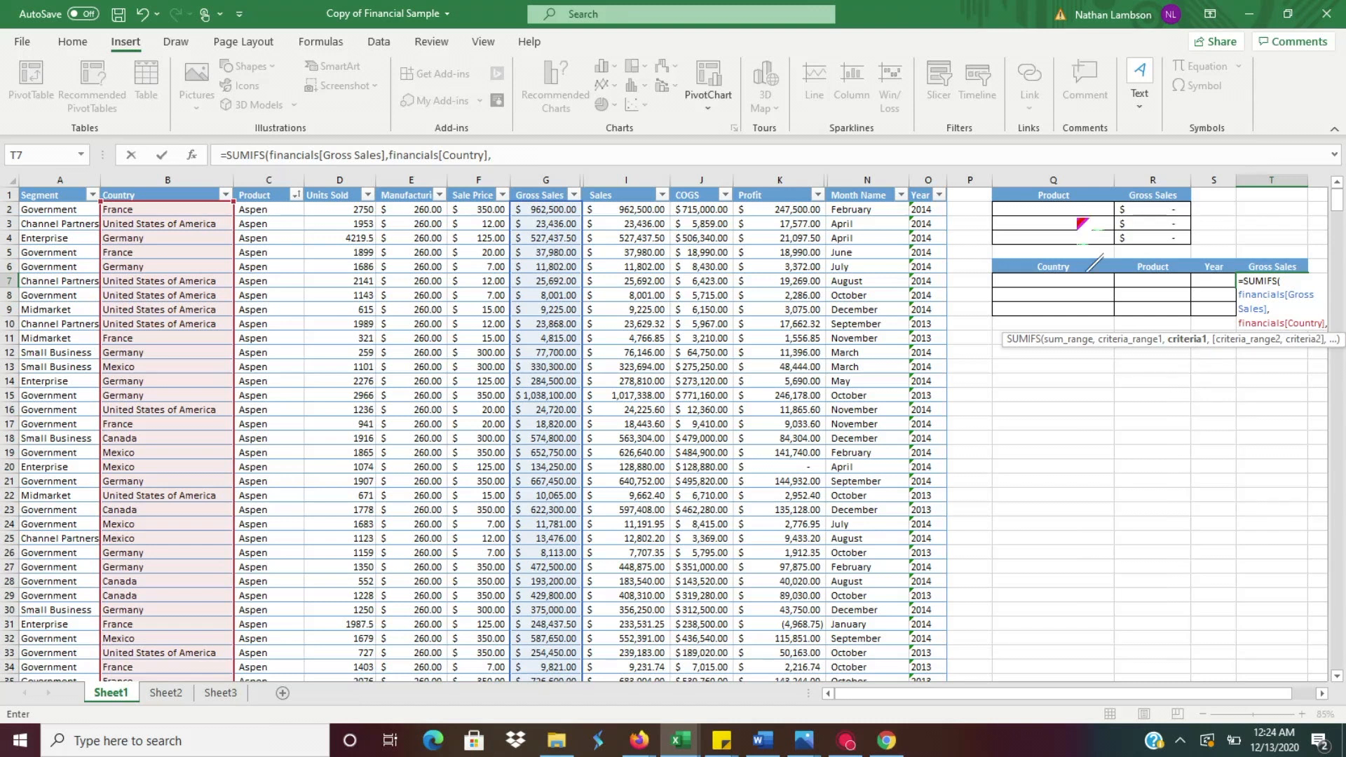
text(")
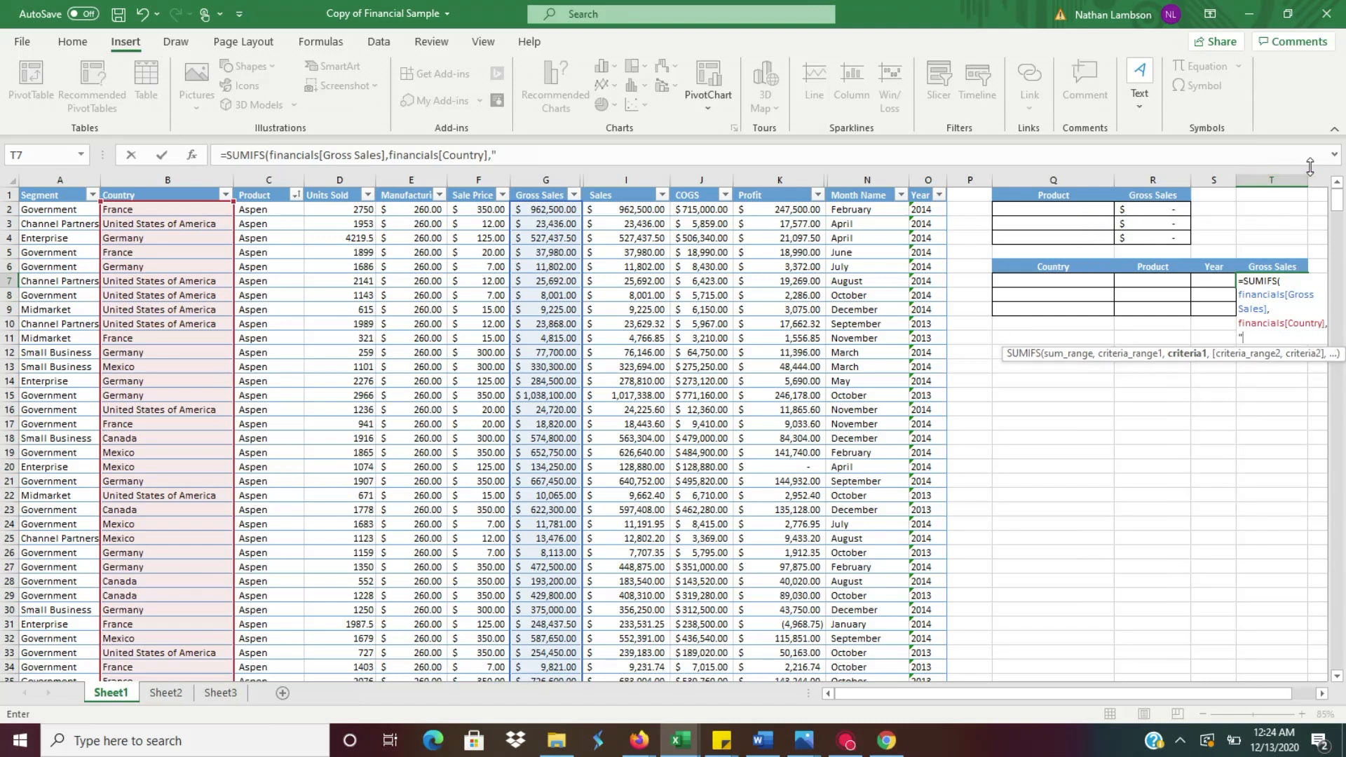
click(1334, 155)
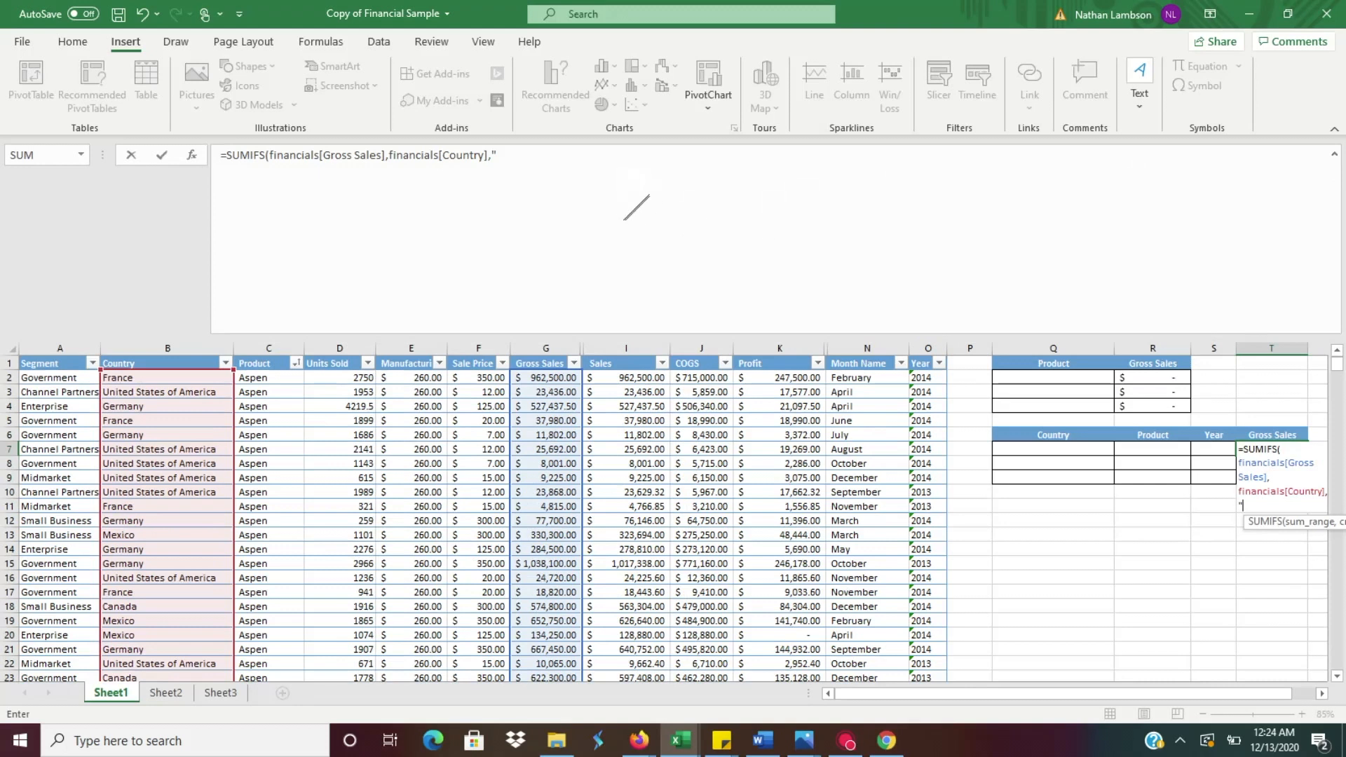
click(622, 196)
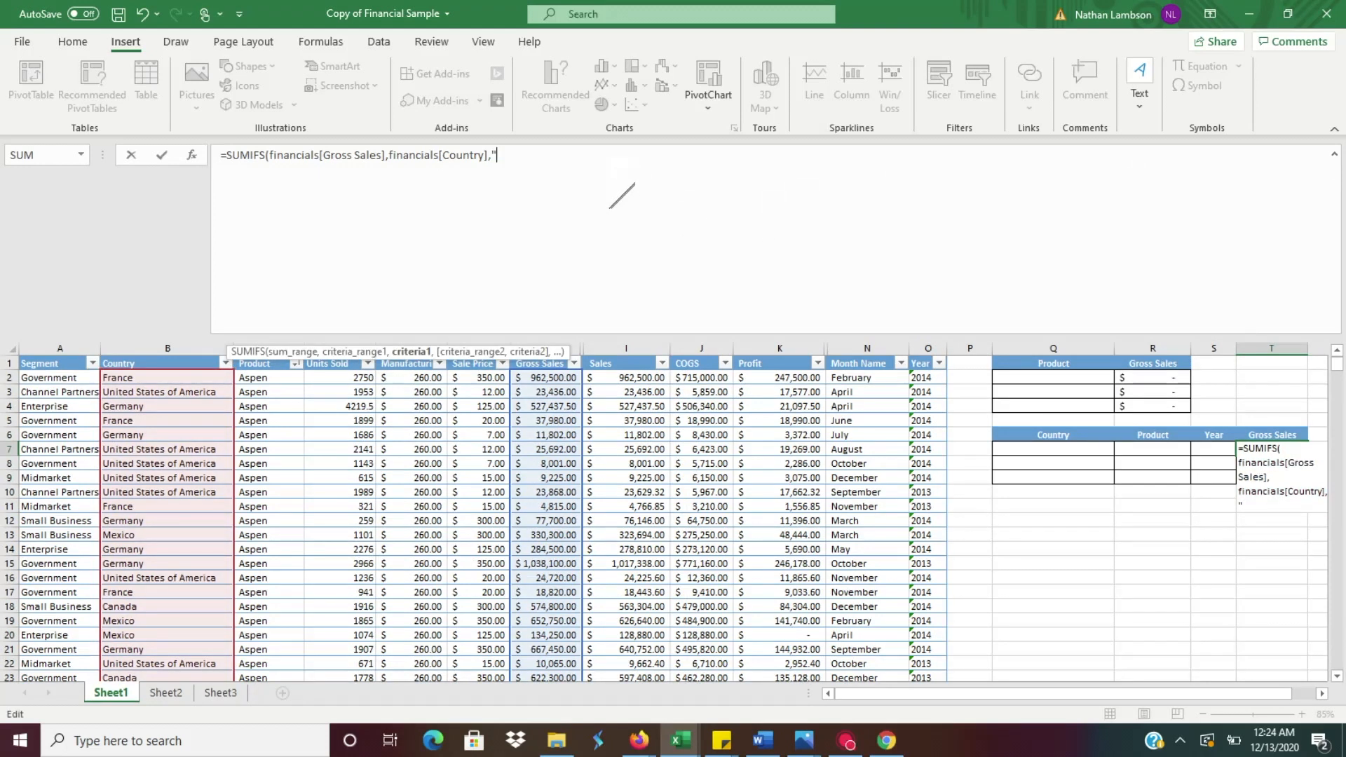
text(France")
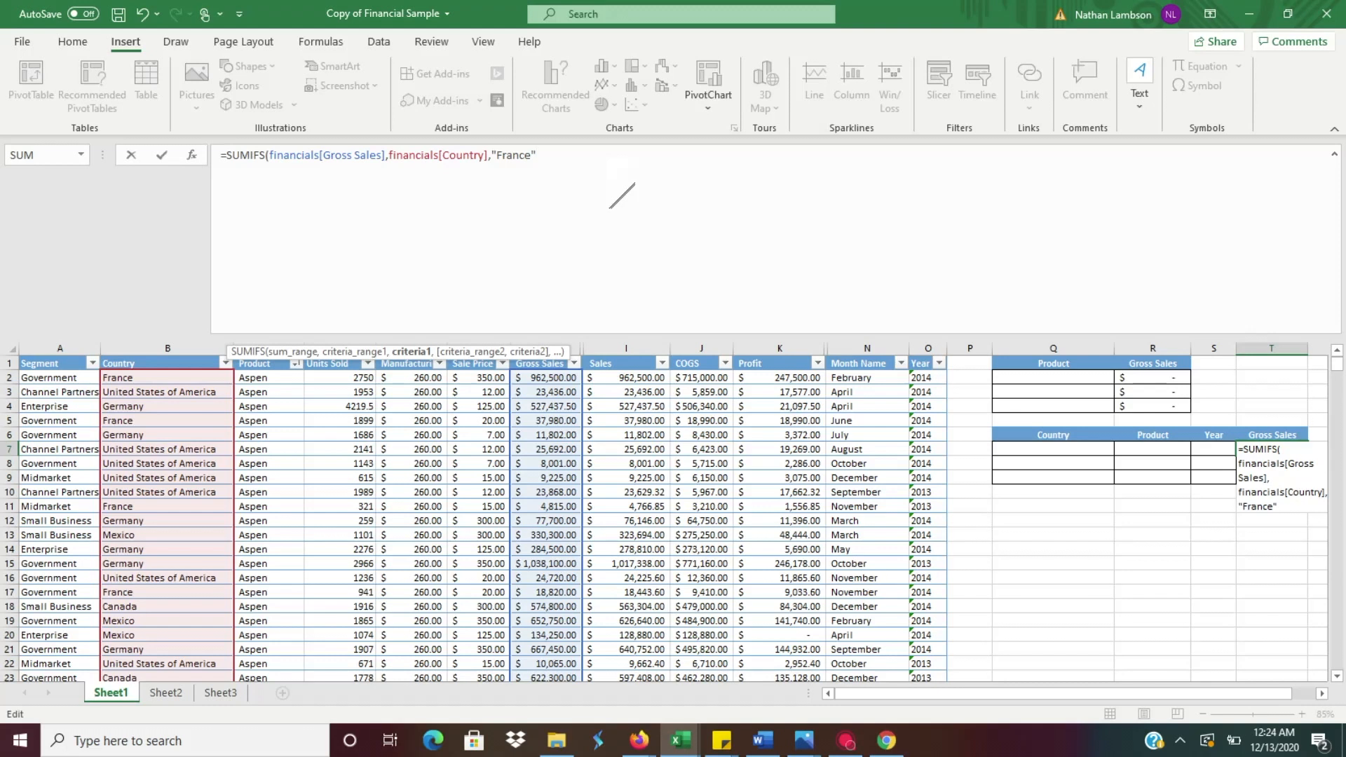
text(,)
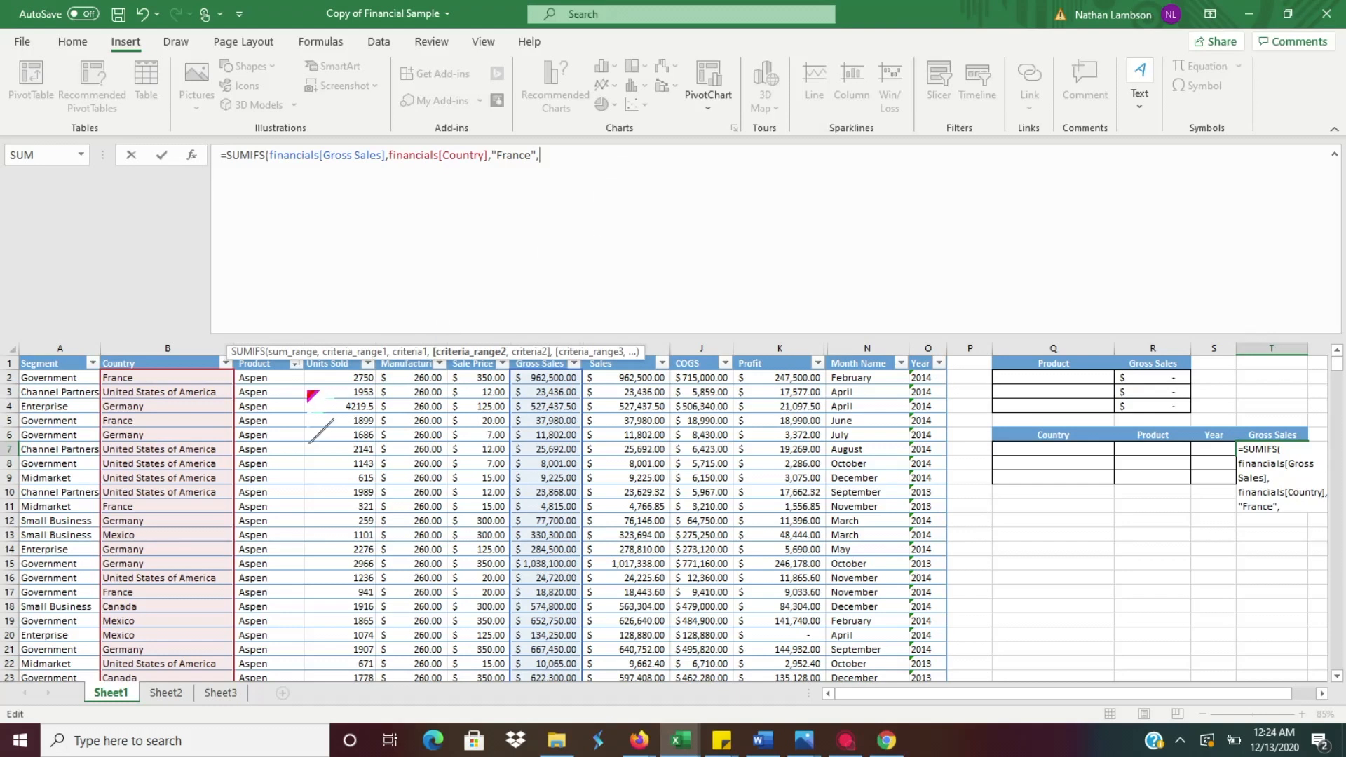
Add the entire Product column as the second criteria range with criterion "Aspen", and complete the SUMIFS formula
click(277, 378)
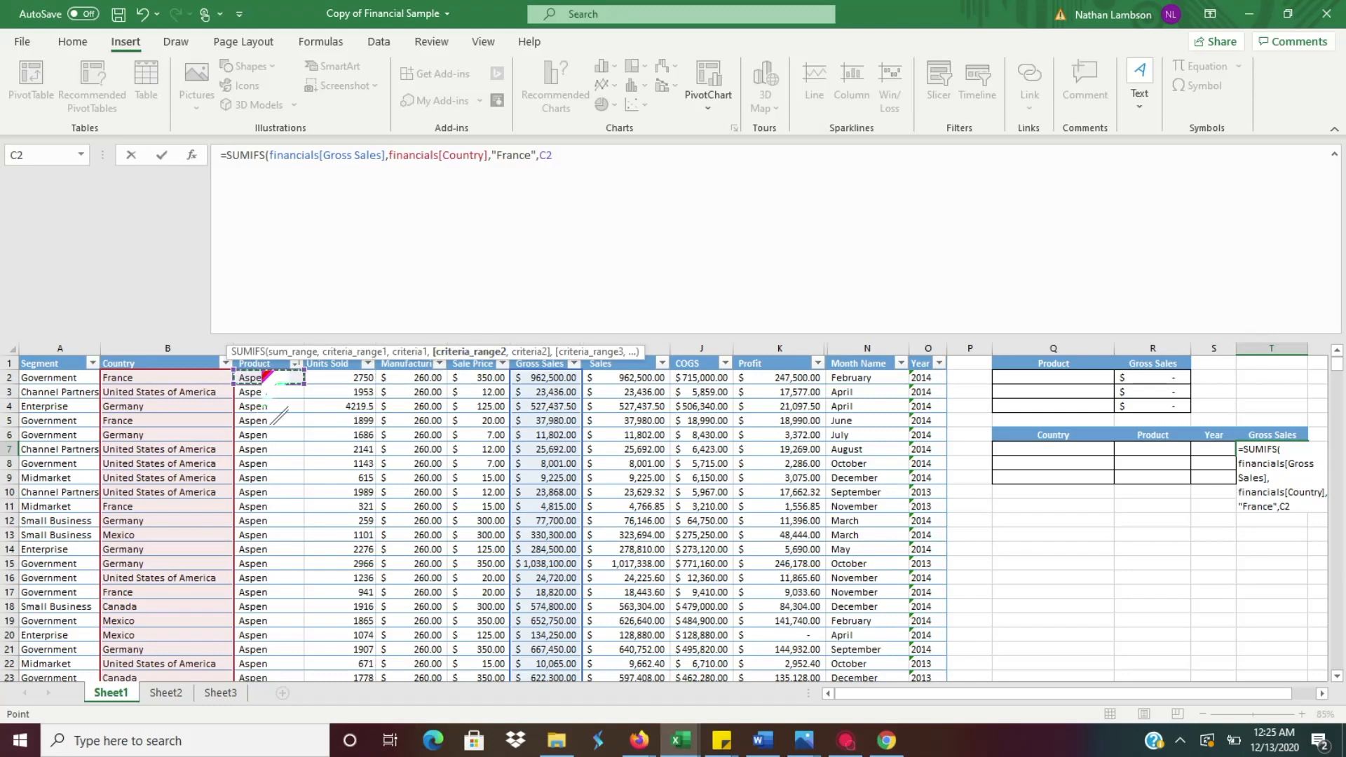
key(ctrl+shift+Down)
text(,)
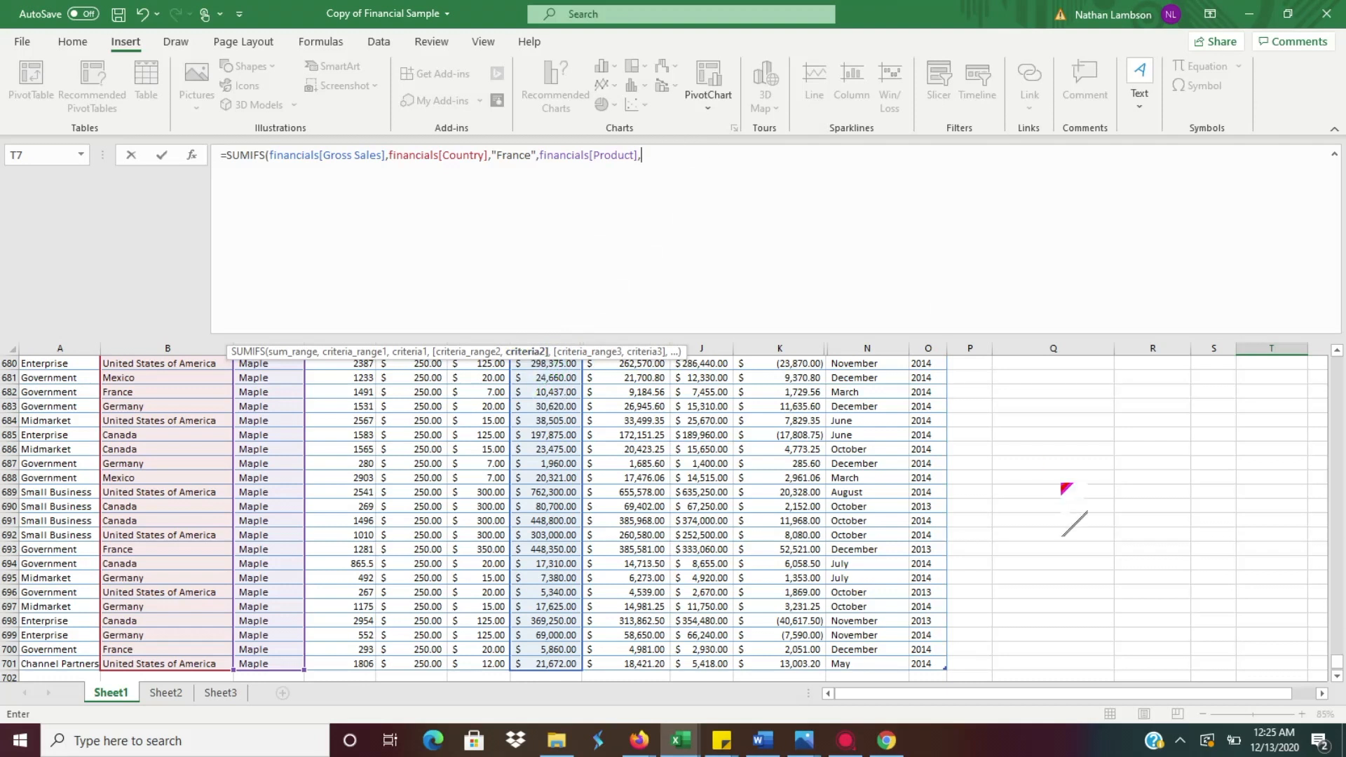
drag(1338, 663, 1338, 365)
text("a)
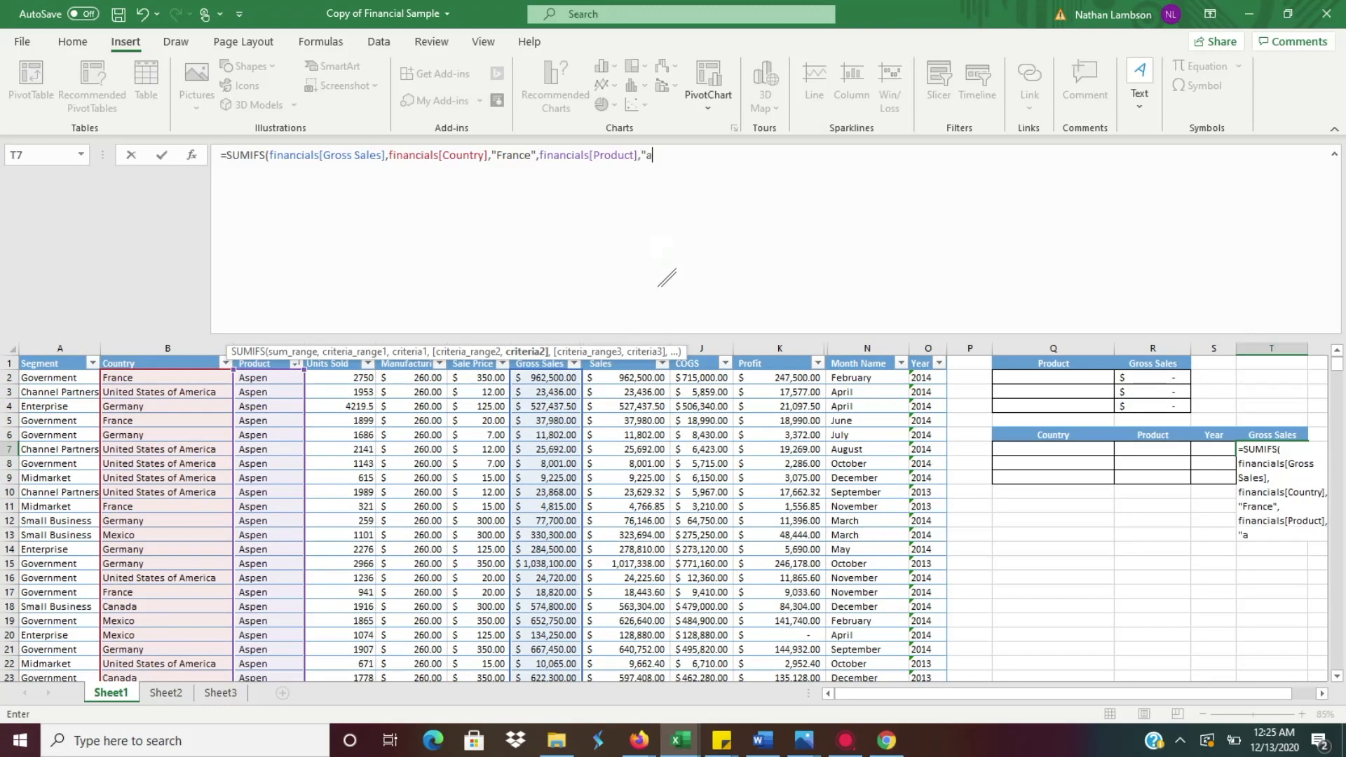
key(BackSpace)
text(Aspen)
text())
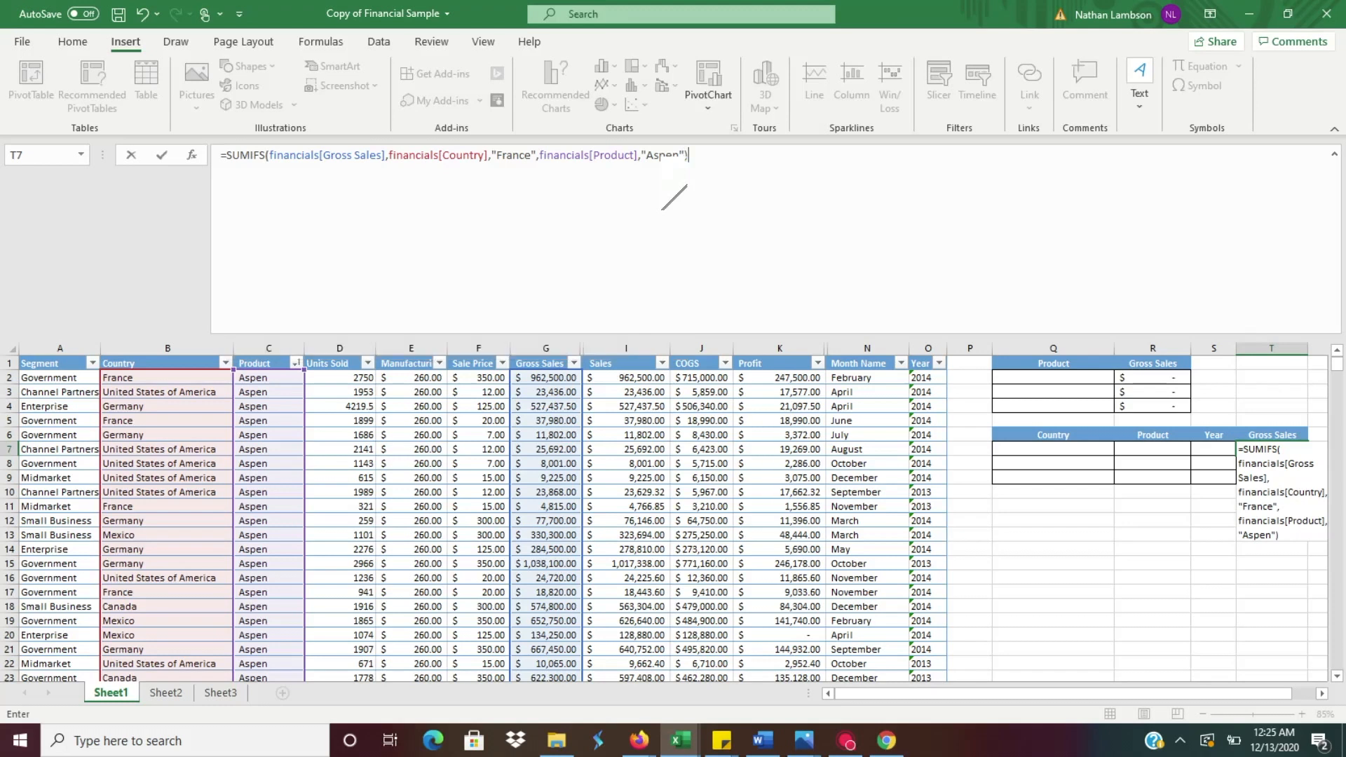
key(Return)
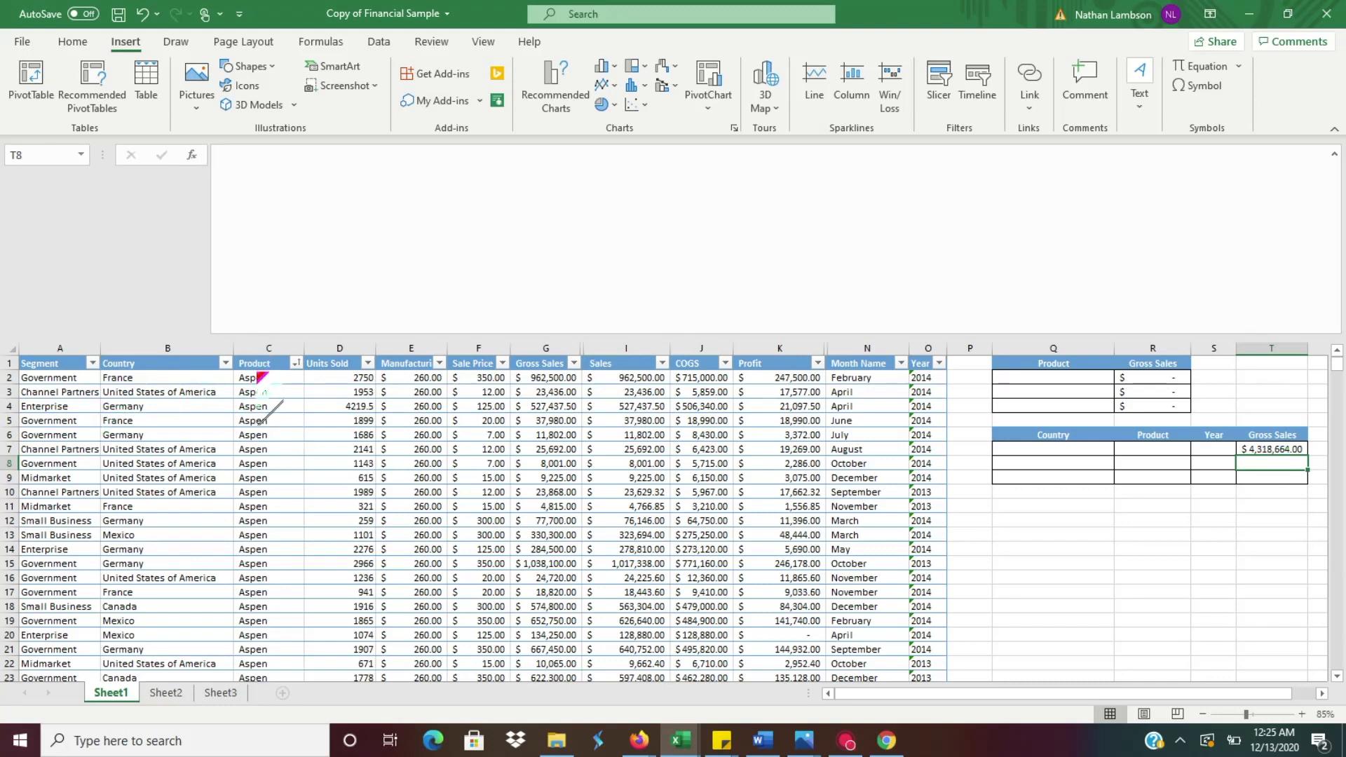
Replace the "France" criterion in T7's SUMIFS formula with a reference to the Country cell Q7
click(1250, 450)
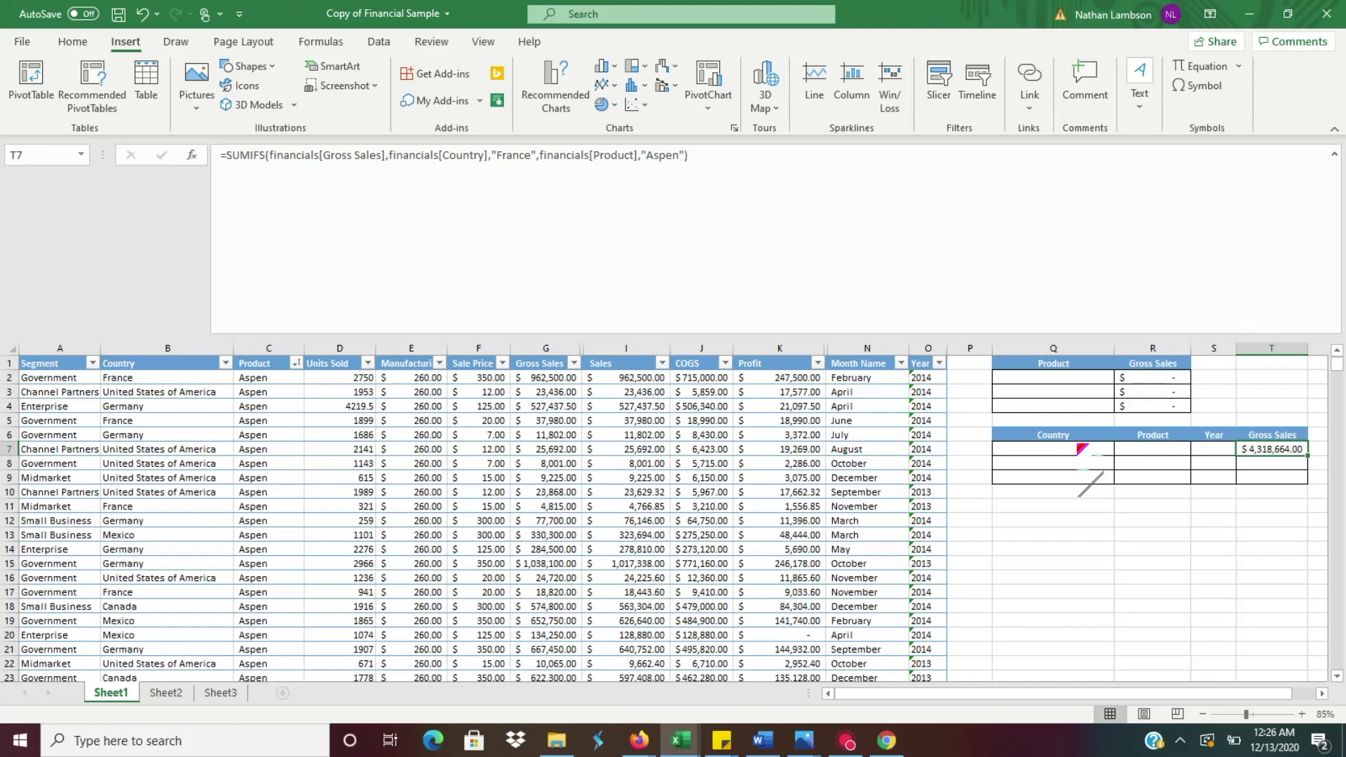
click(1085, 449)
double_click(1255, 451)
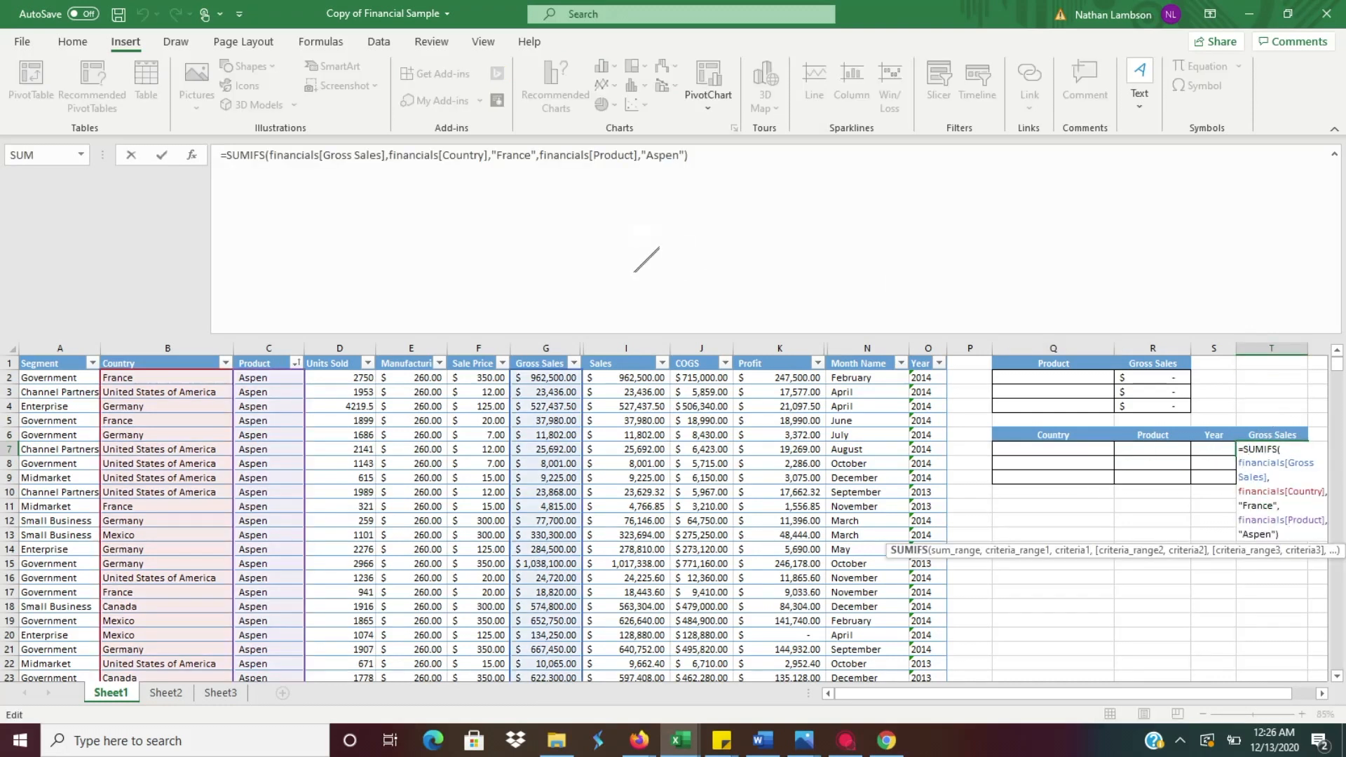
drag(489, 155, 532, 155)
key(Delete)
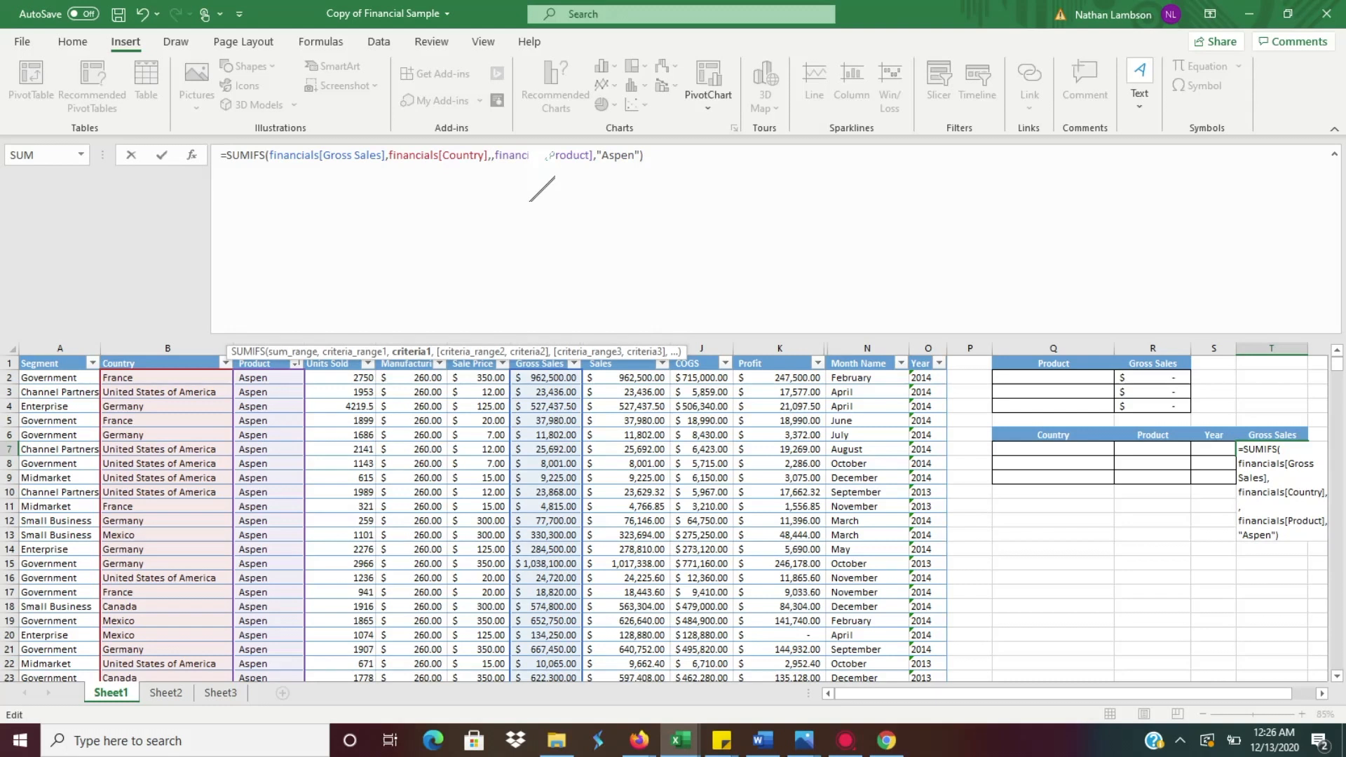
click(1043, 448)
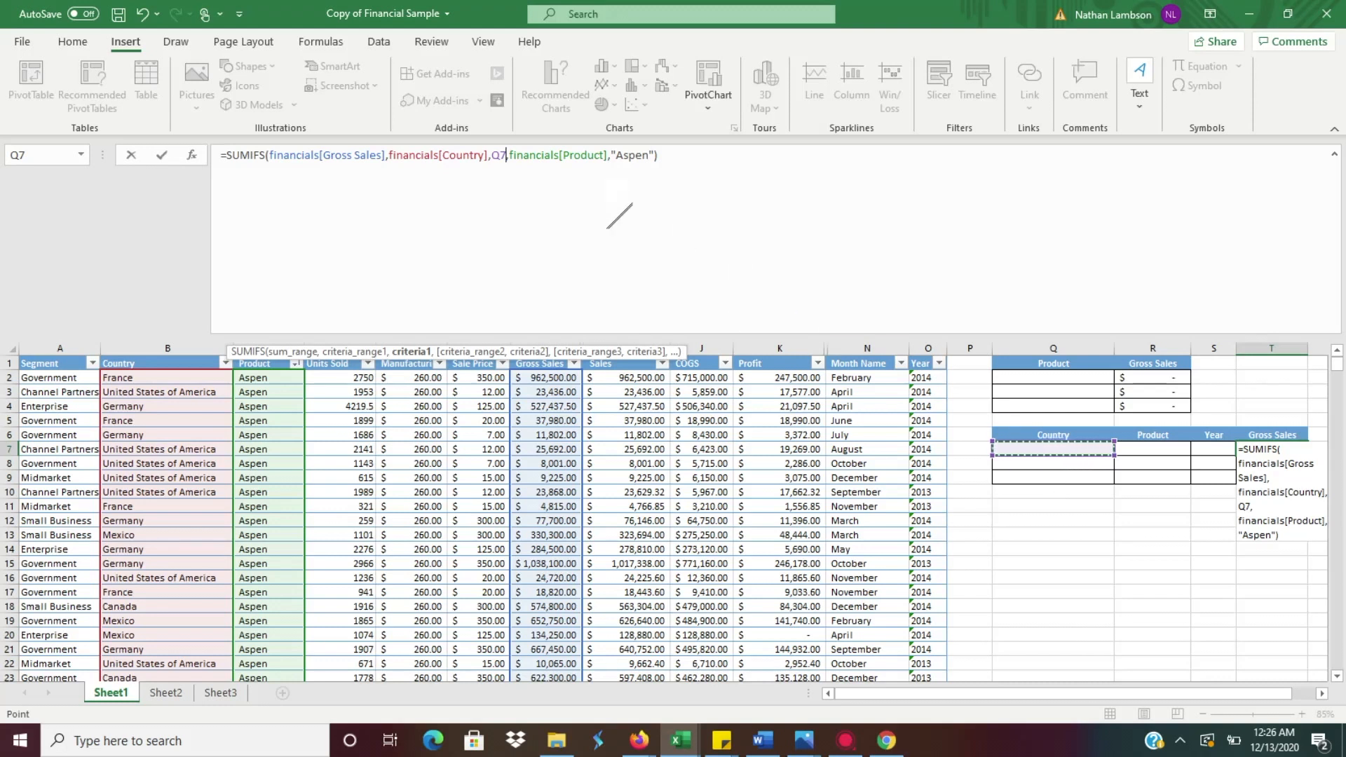
Replace the "Aspen" criterion with a reference to the Product cell R7 and commit the formula
drag(611, 156, 649, 155)
key(BackSpace)
click(1132, 447)
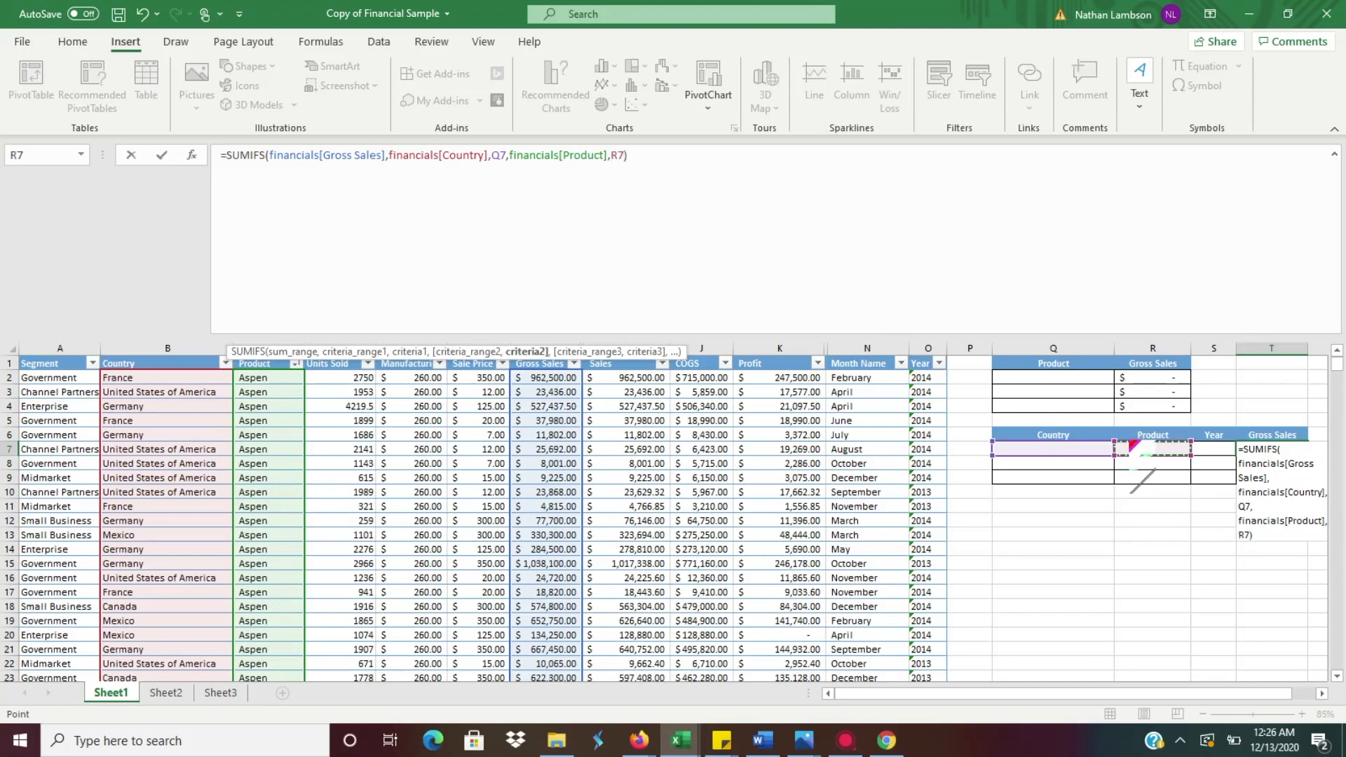
key(Return)
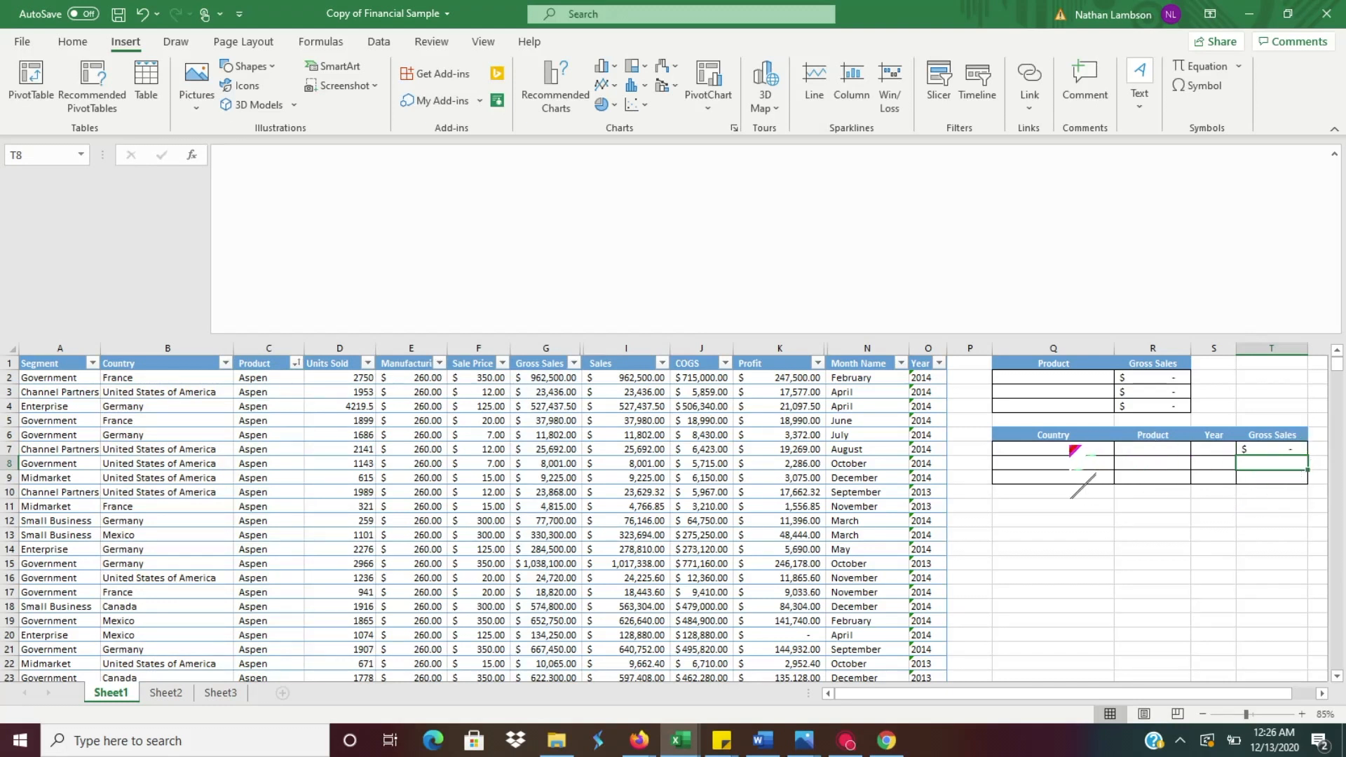
Enter France as the country in cell Q7 of the lower summary table
click(1067, 449)
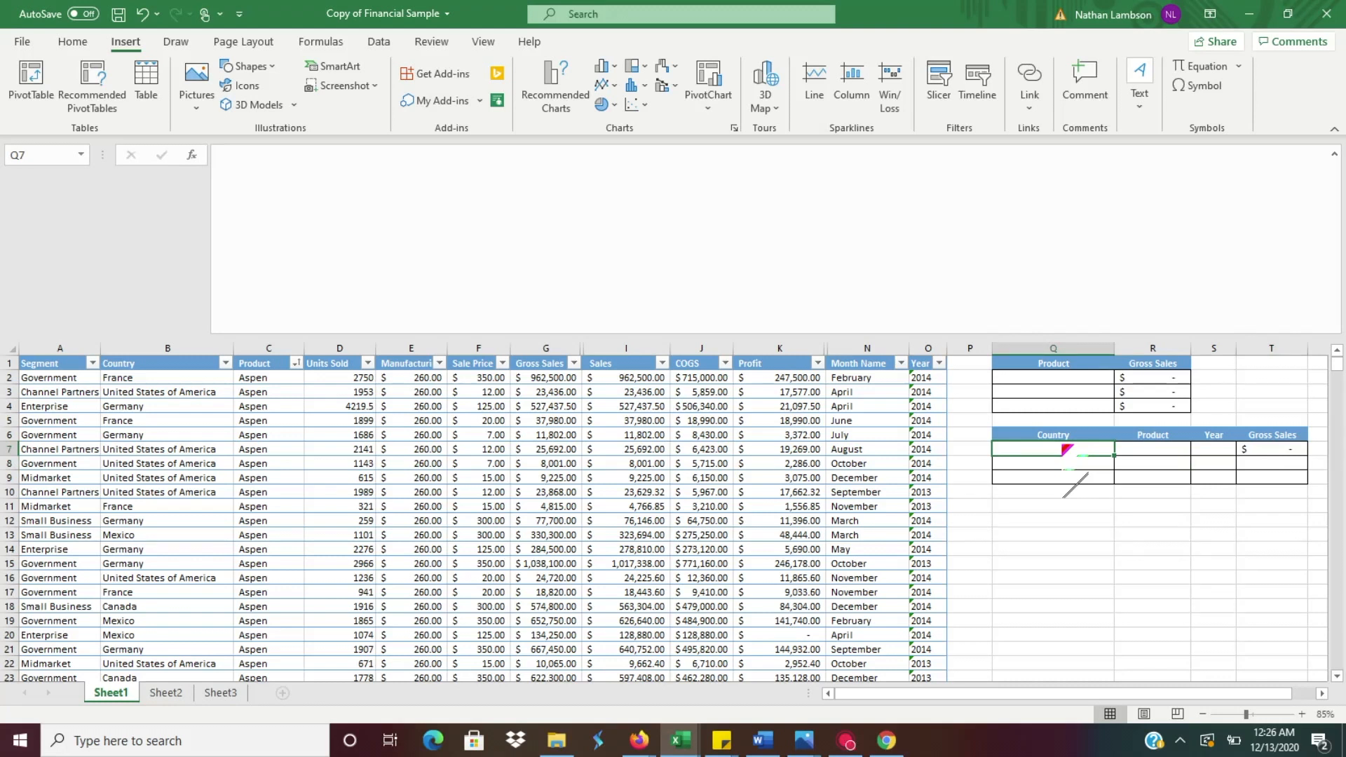
text(France)
key(Tab)
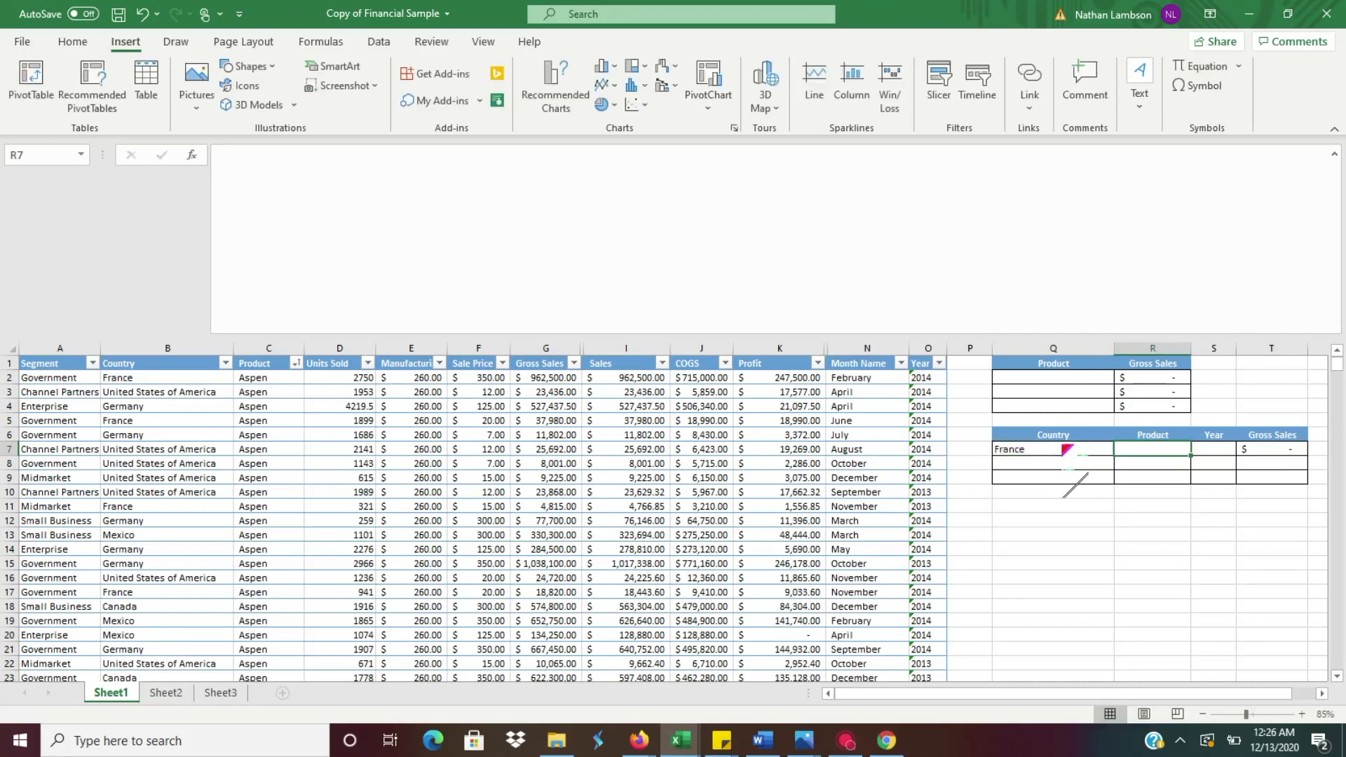
Enter Aspen as the product in R7, and fill the second row with Germany in Q8 and Aspen in R8
text(Aspen)
key(Return)
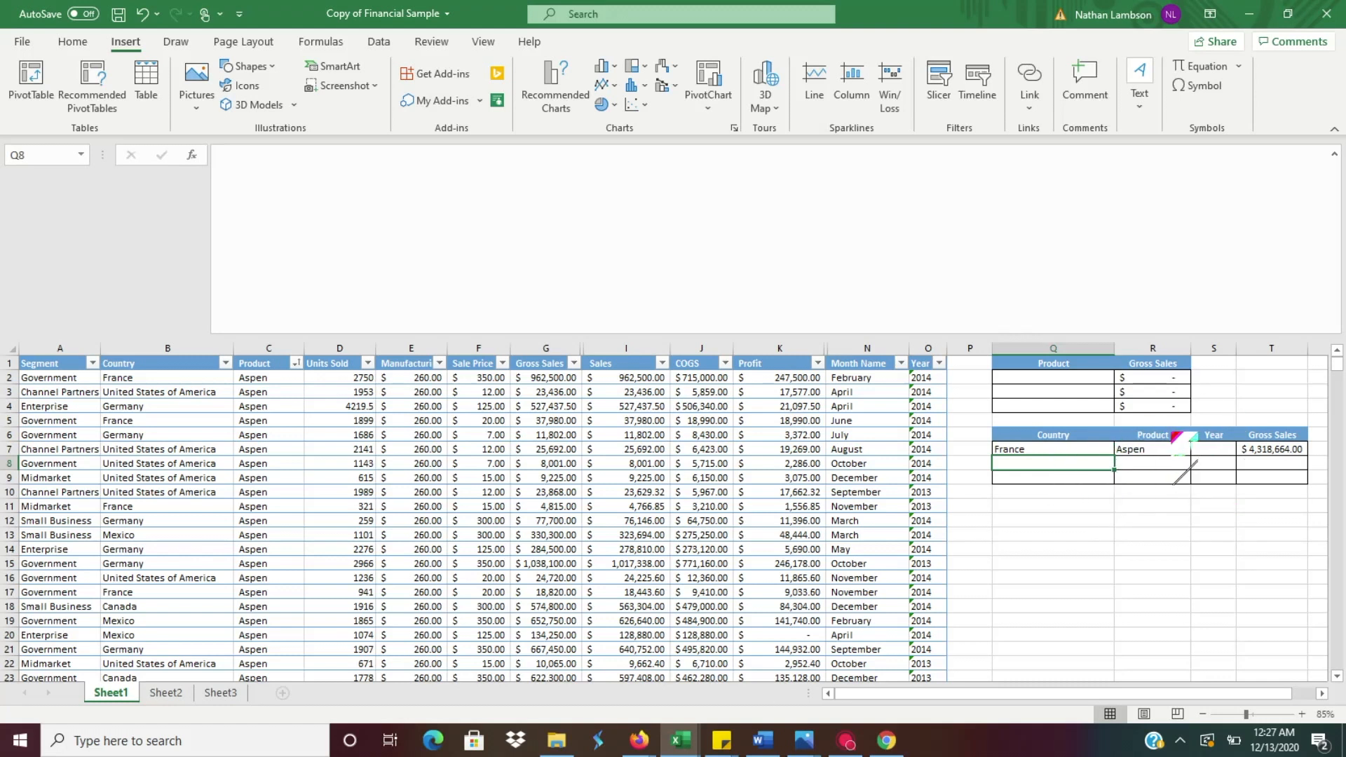
text(Germany)
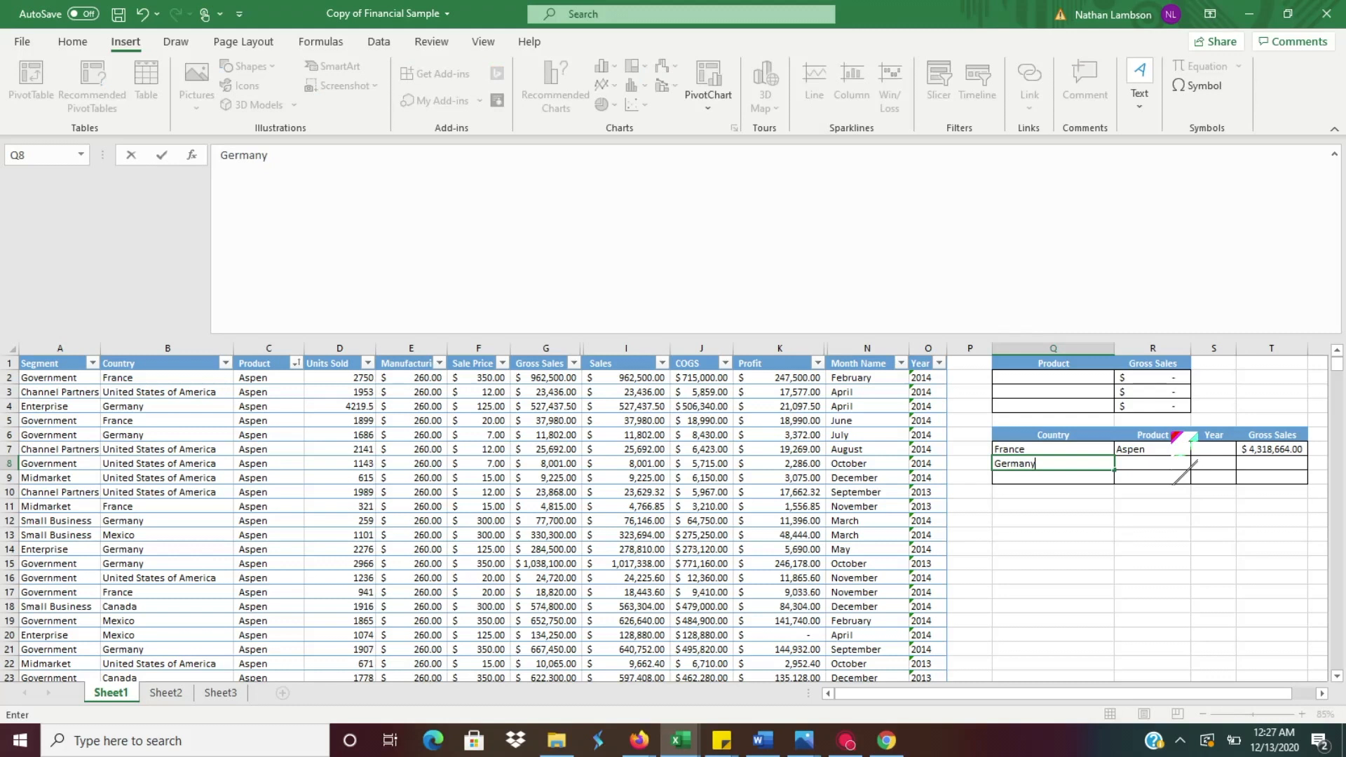
key(Tab)
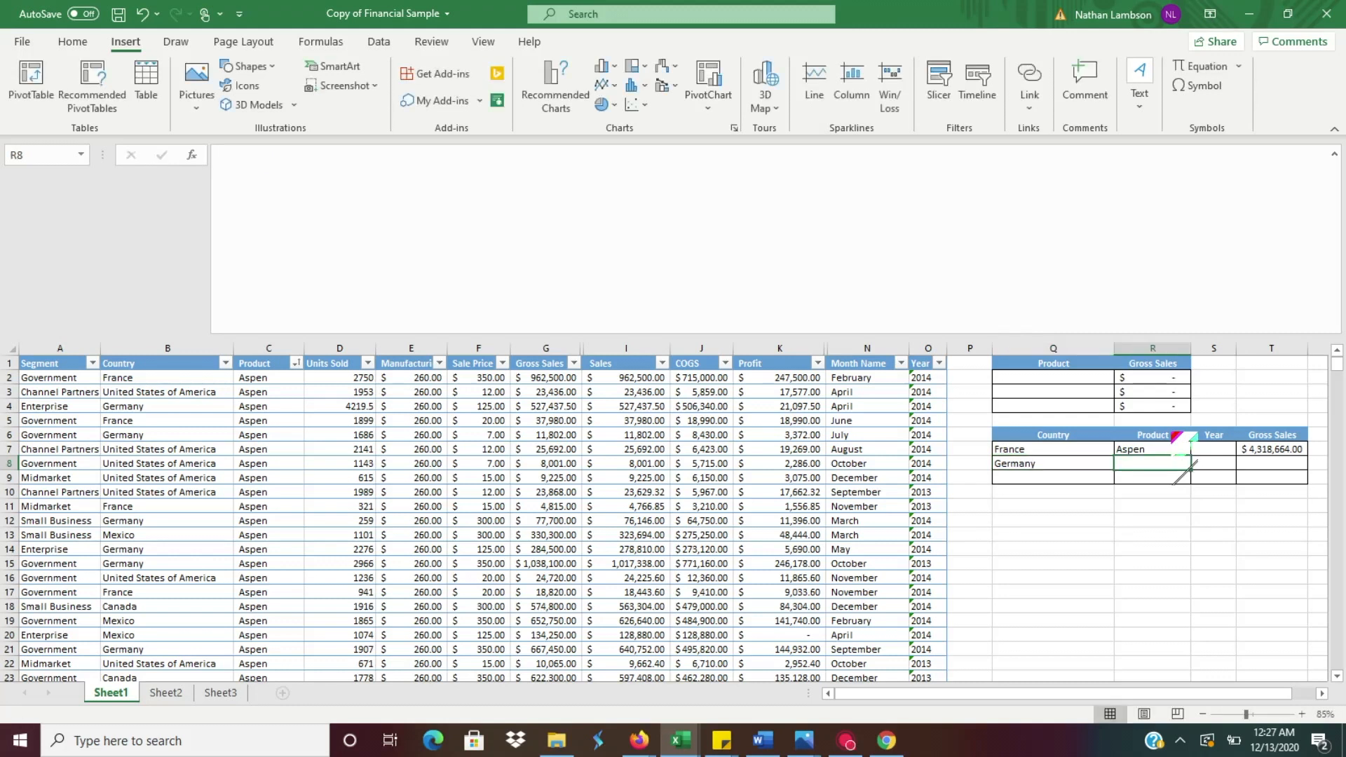
text(Aspen)
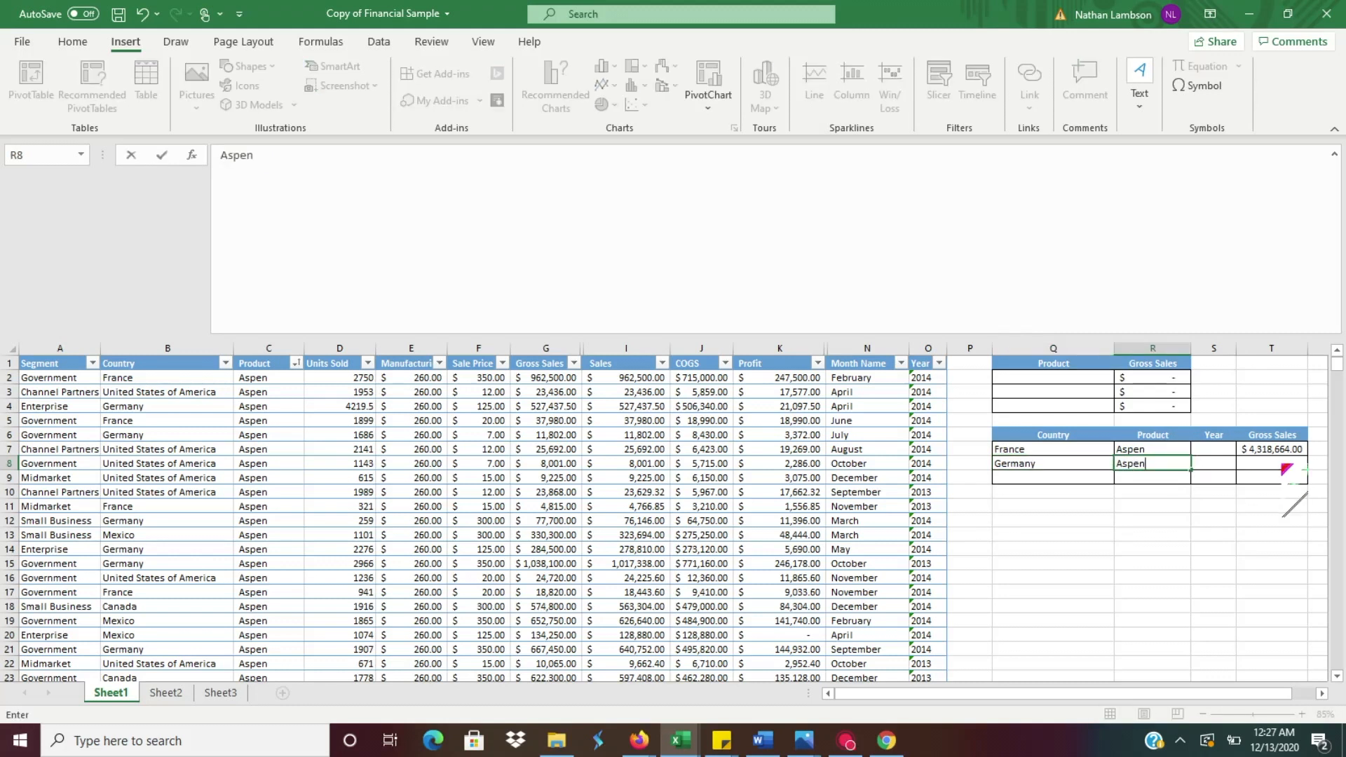
click(1271, 465)
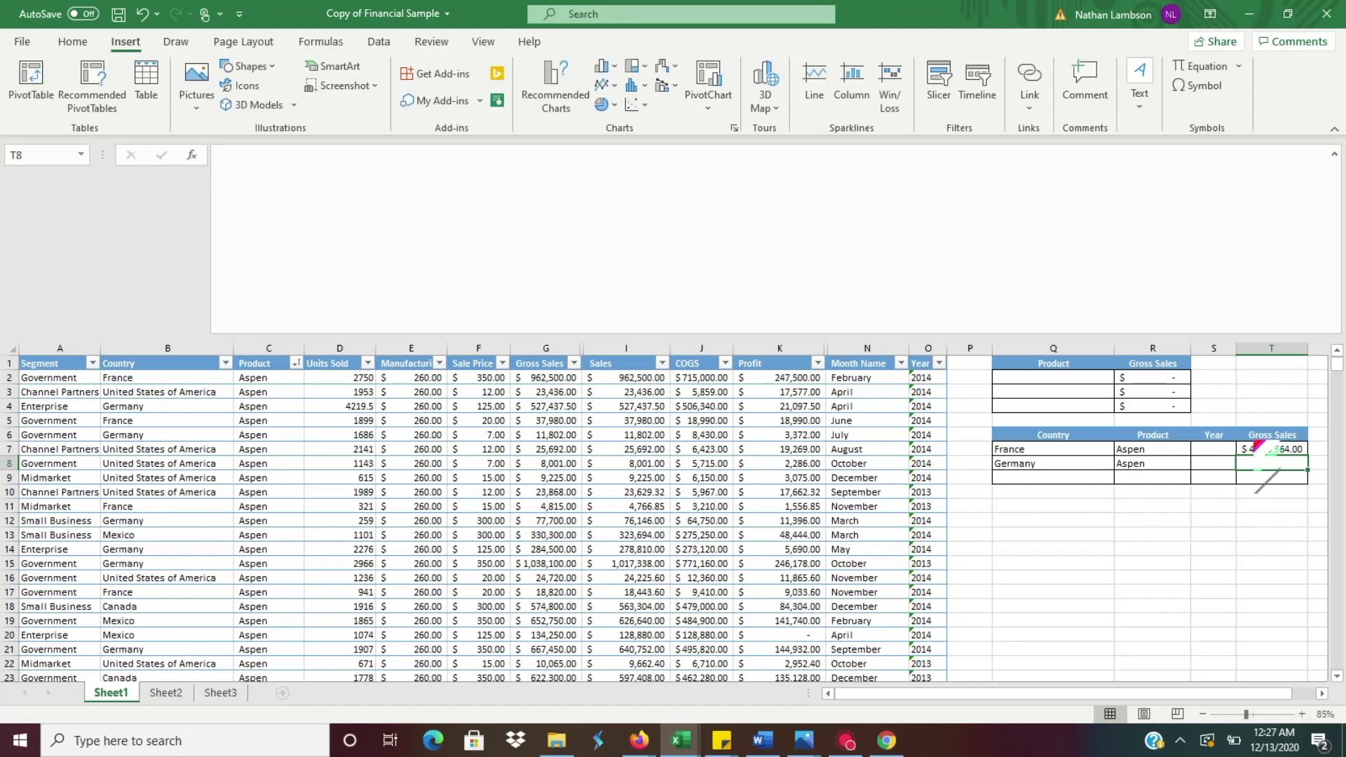
Examine the criteria ranges and criteria references in T7's SUMIFS formula
click(1269, 449)
key(F2)
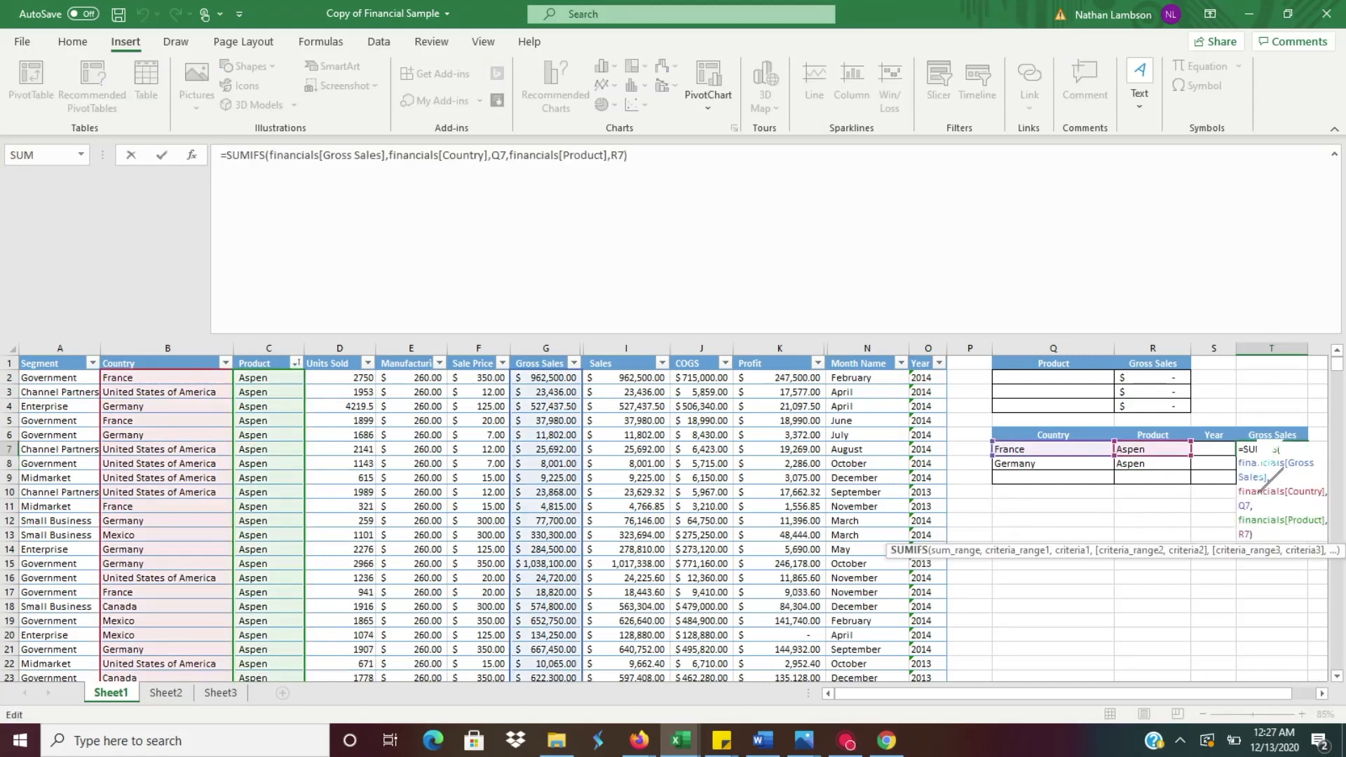
key(Return)
double_click(1270, 451)
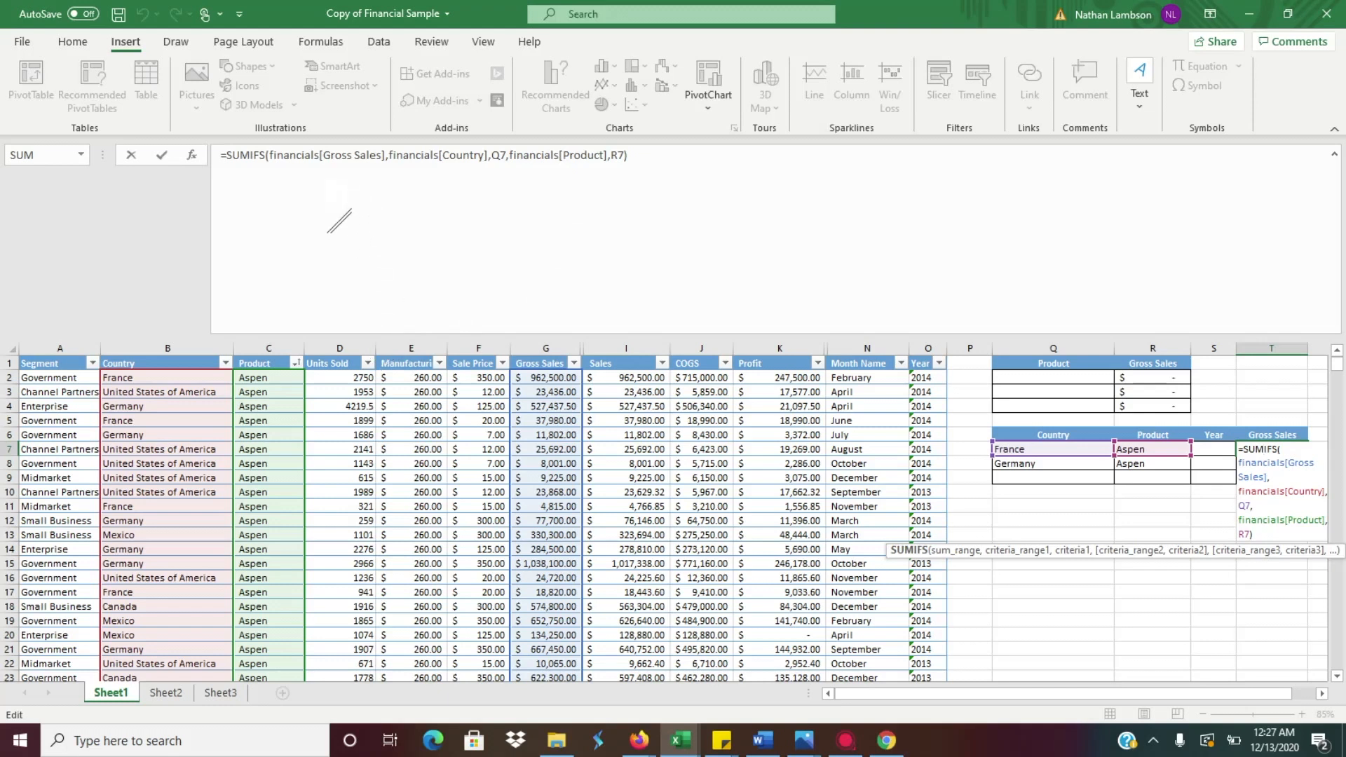
click(411, 188)
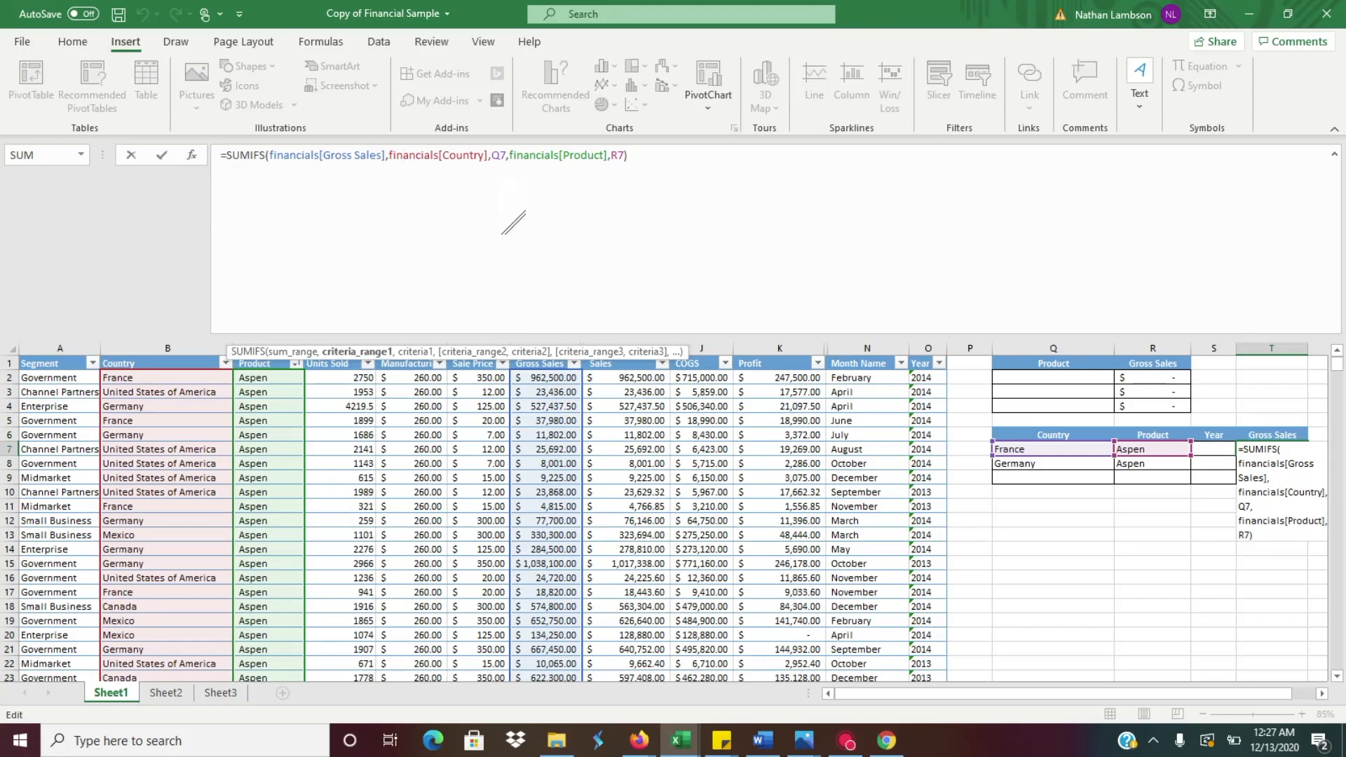
click(554, 186)
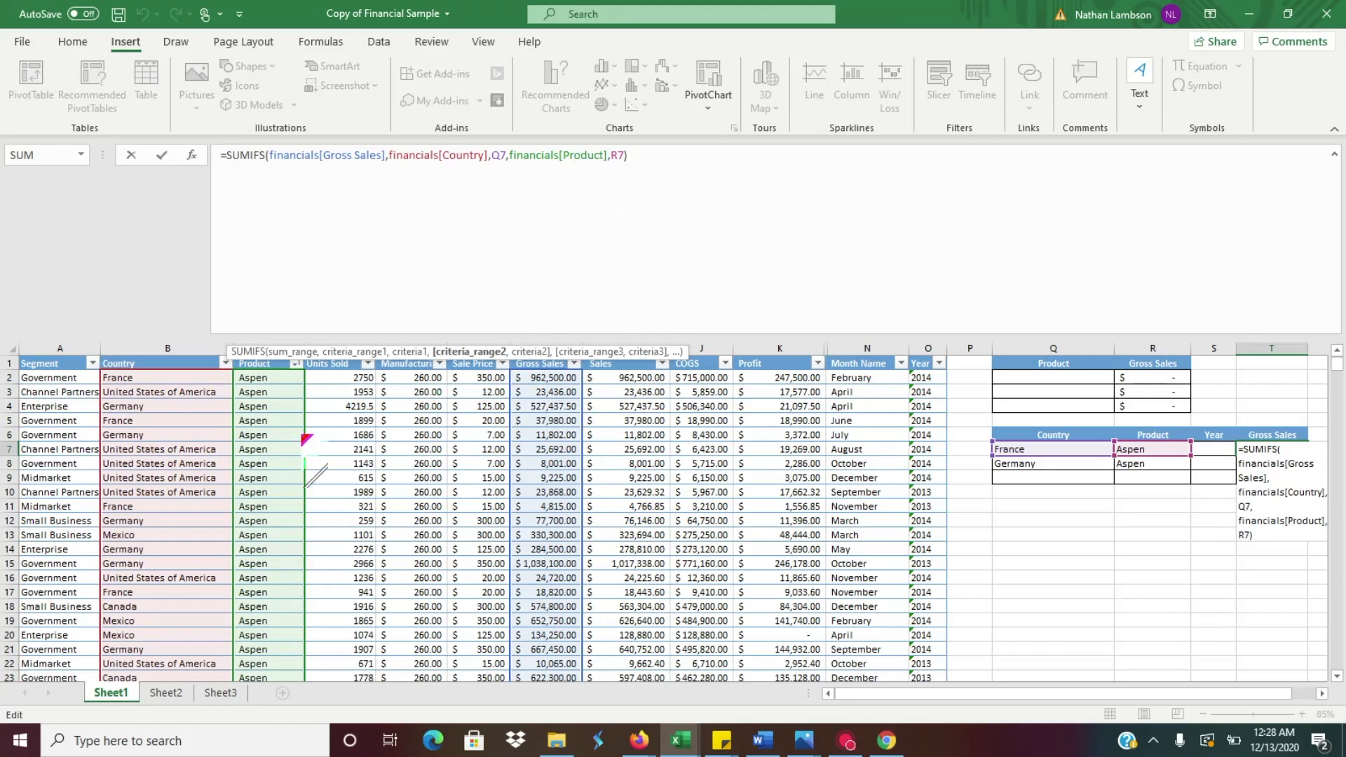
key(ctrl+Return)
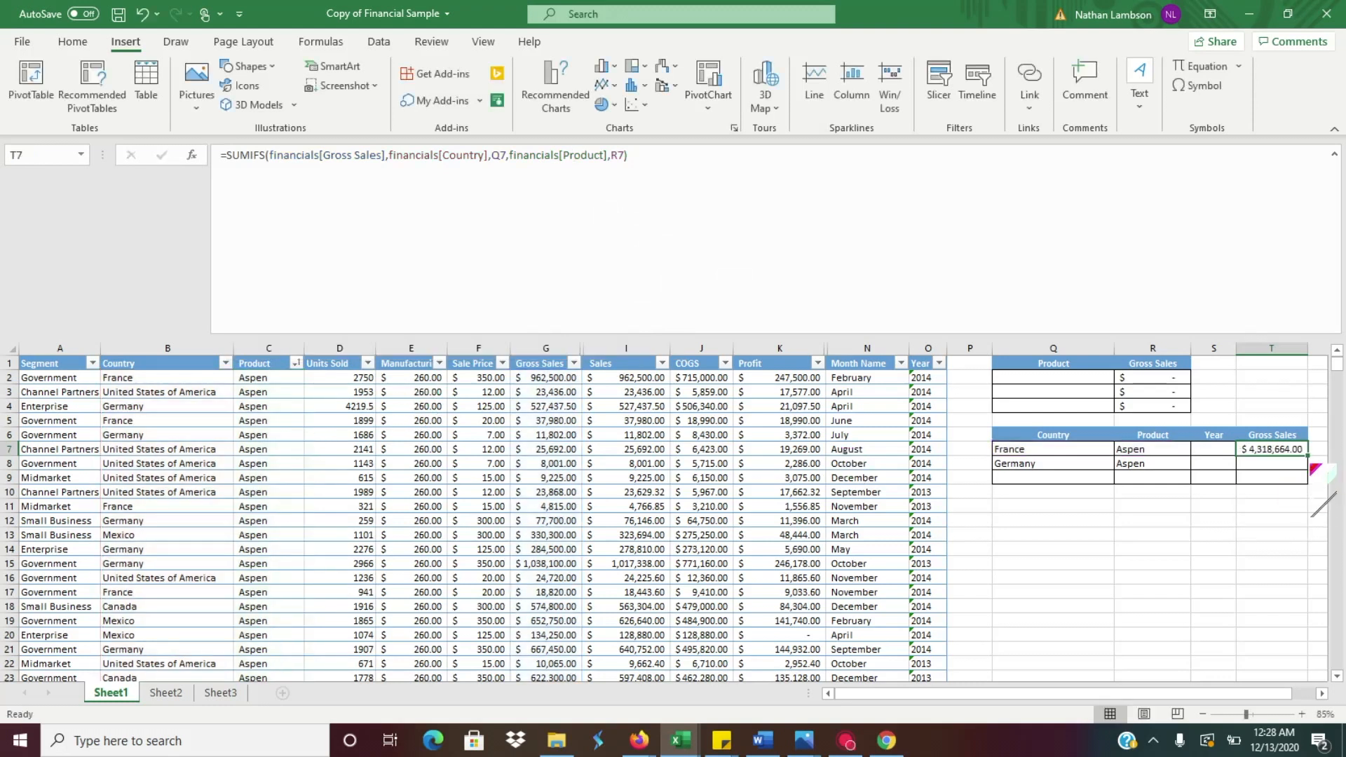
Fill the SUMIFS formula from T7 down to T8 and check its cell references
drag(1308, 458, 1303, 469)
double_click(1272, 463)
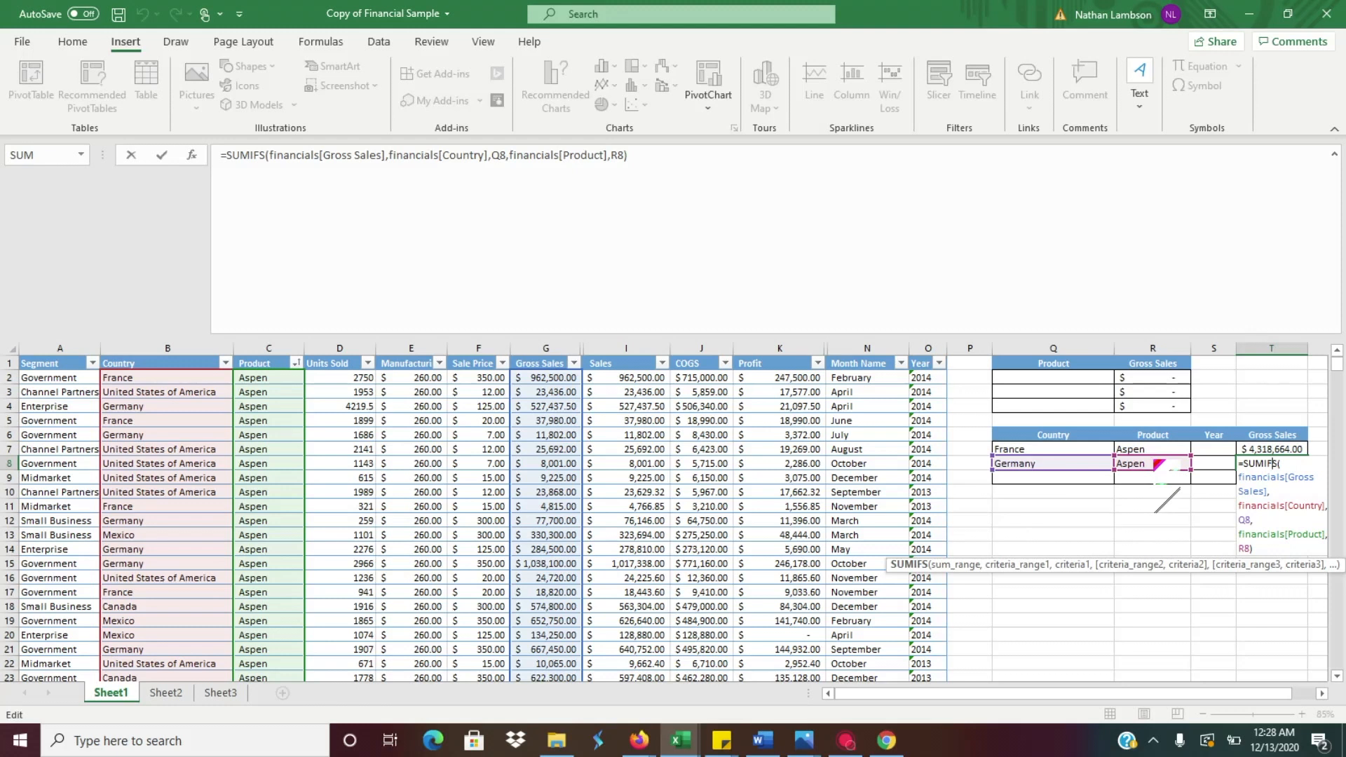
key(Return)
Enter Mexico in Q9 and Birch in R9, and fill the Gross Sales formula from T8 down to T9
click(1085, 478)
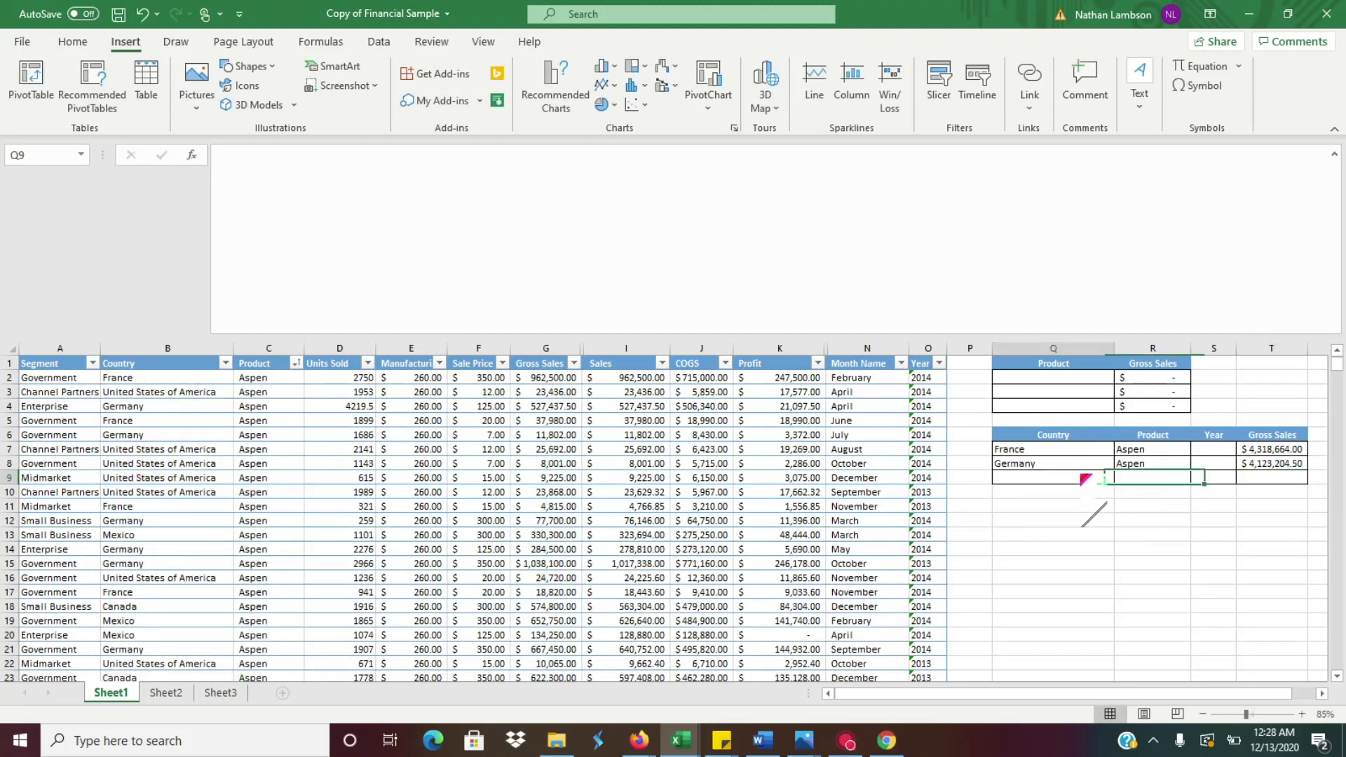
text(Mexico)
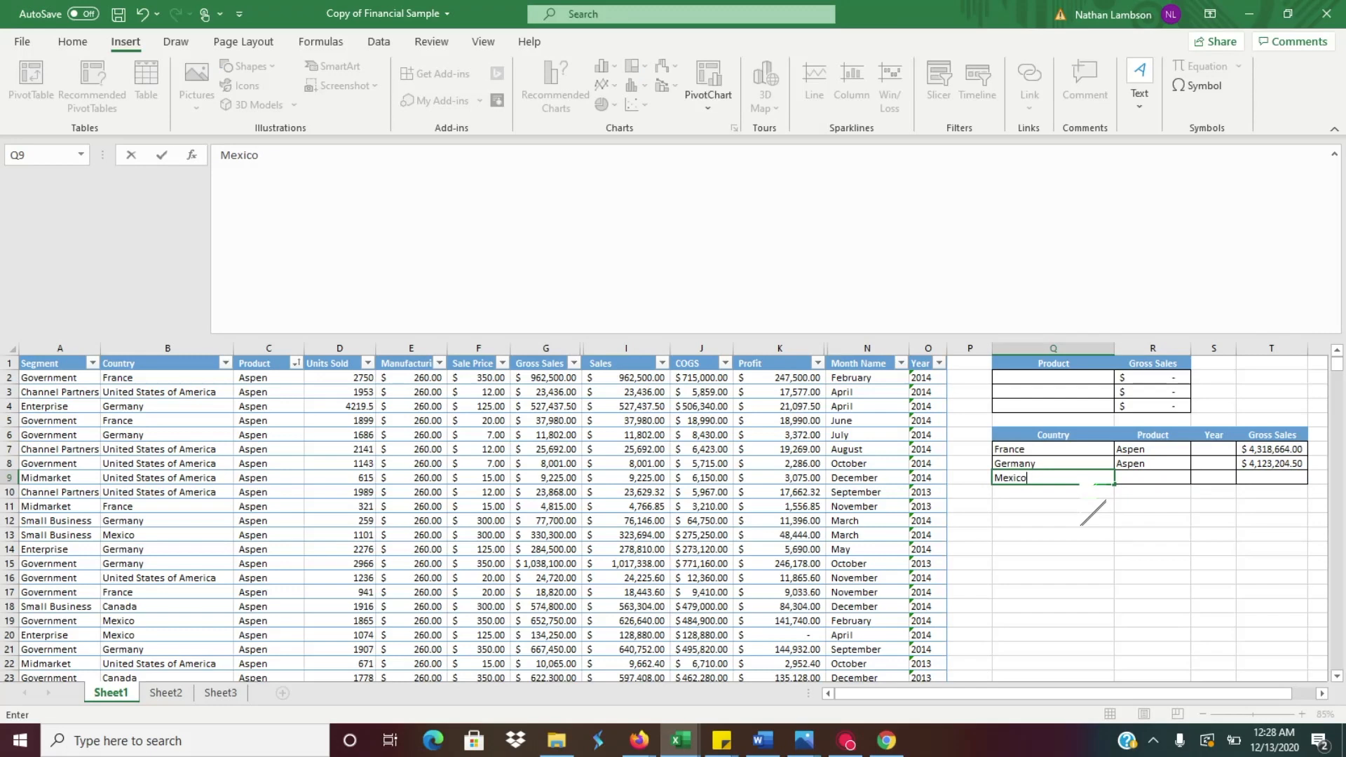
key(Tab)
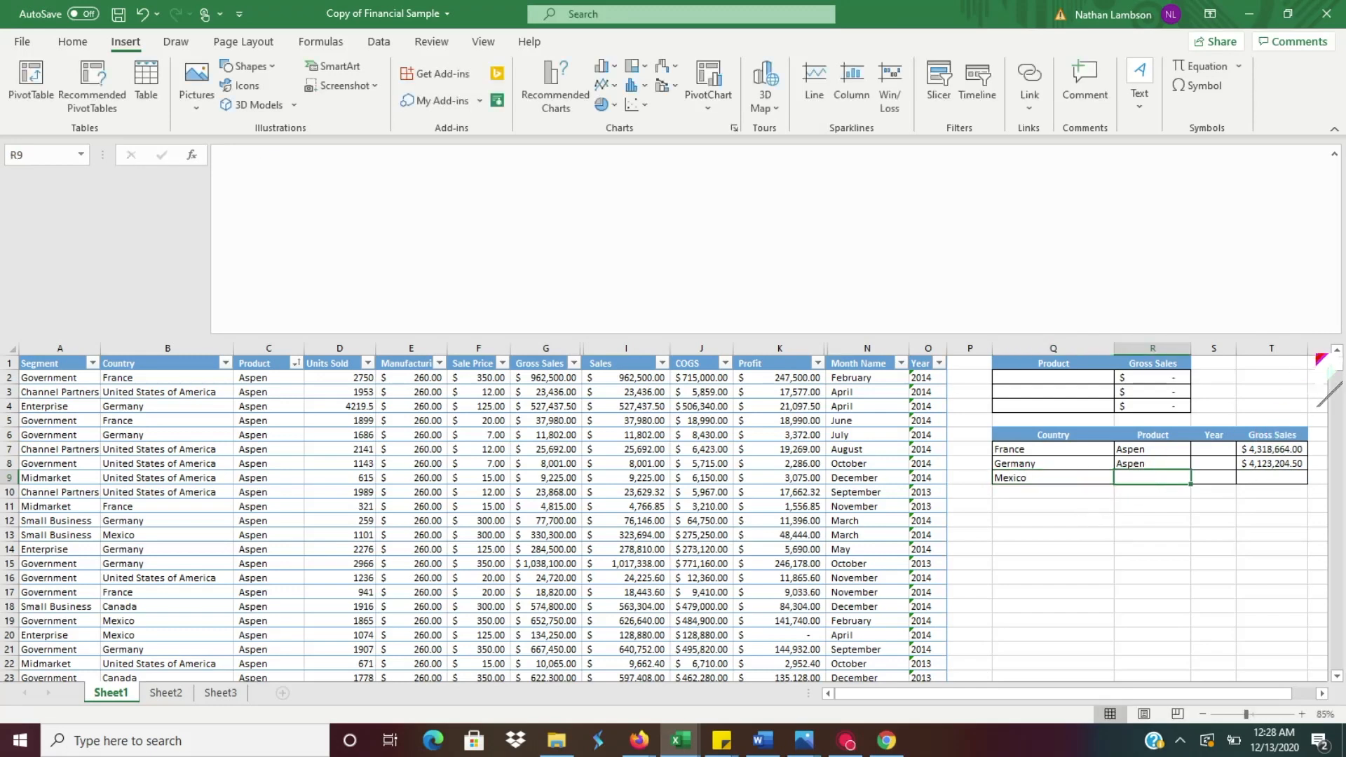
mouse_move(1337, 364)
mouse_down()
mouse_move(1337, 428)
mouse_move(1339, 356)
mouse_up()
text(Birch)
key(Return)
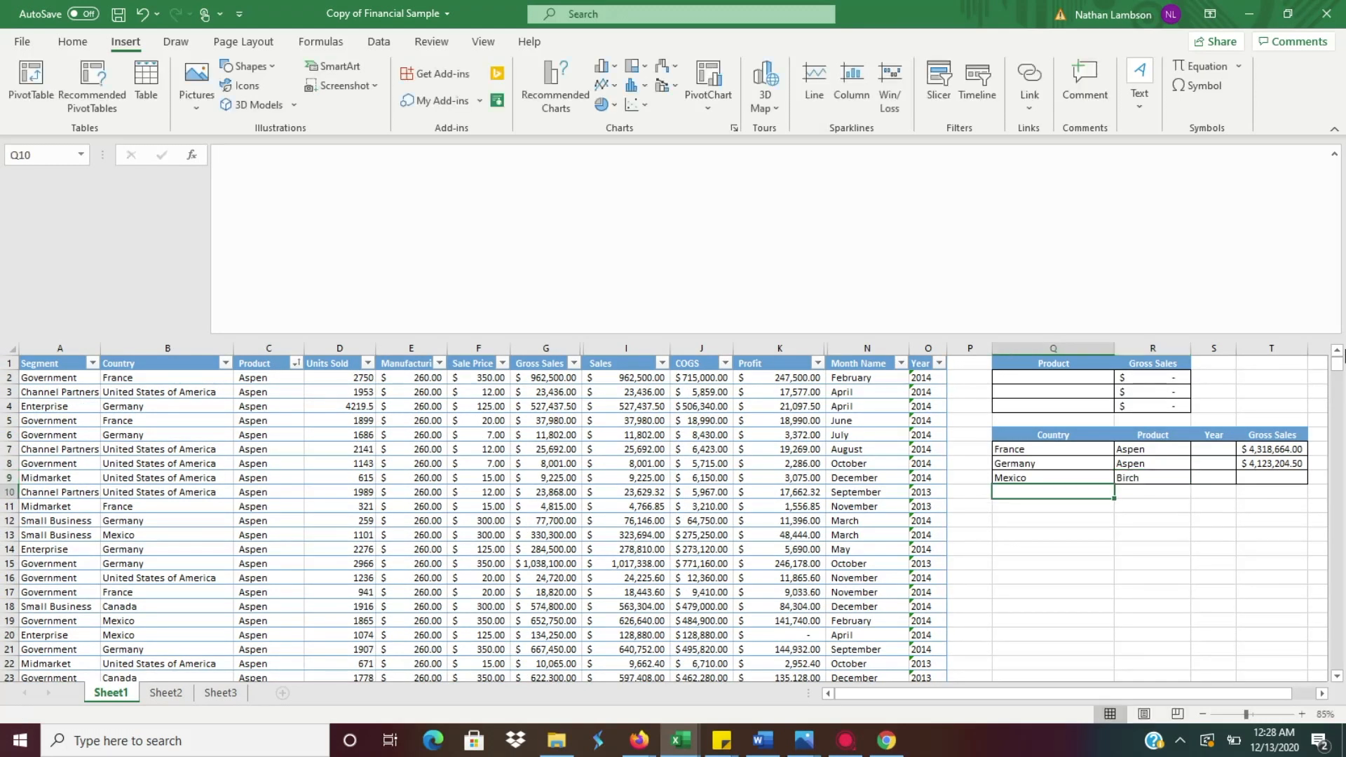
click(1283, 465)
drag(1308, 471, 1307, 483)
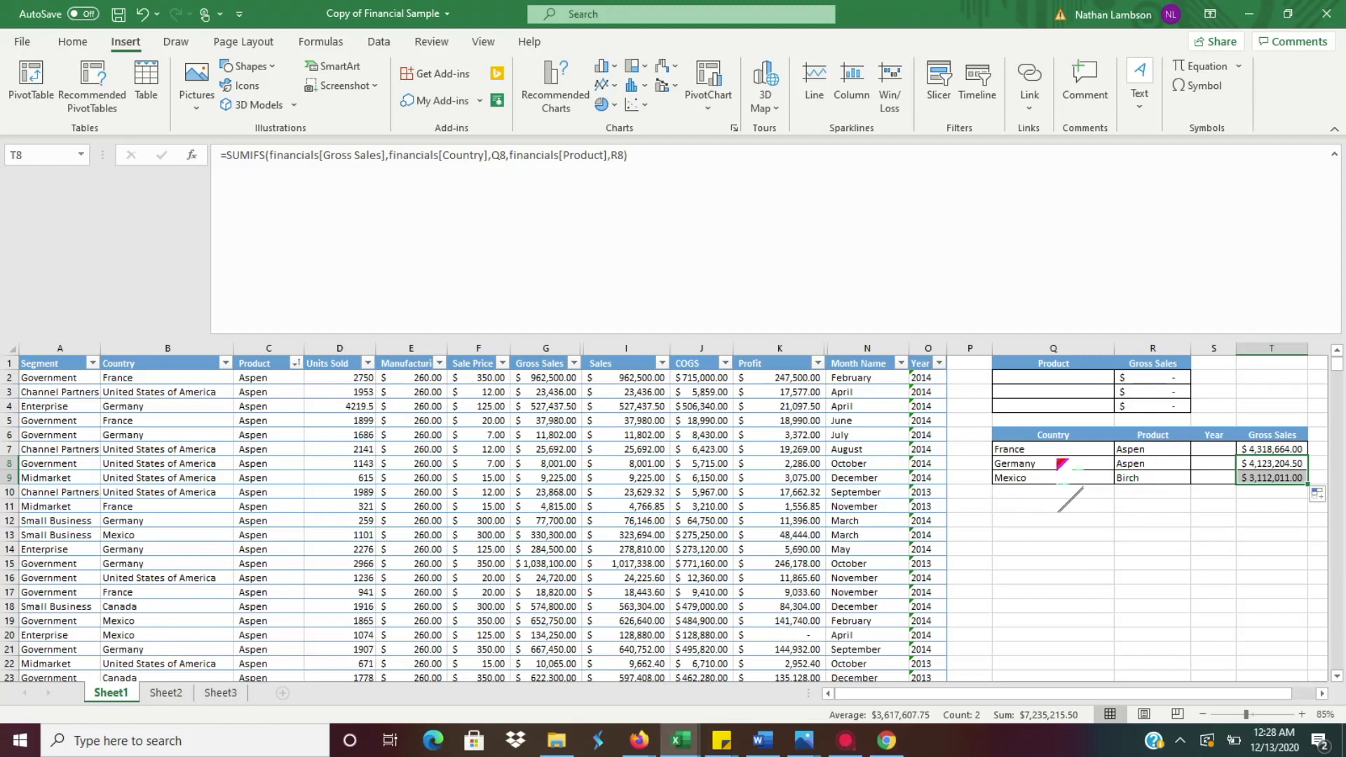
Copy the country France from Q7 into Q8 and Q9
click(1060, 464)
key(Up)
key(ctrl+c)
key(Down)
key(ctrl+v)
key(Down)
key(ctrl+v)
key(Up)
key(Up)
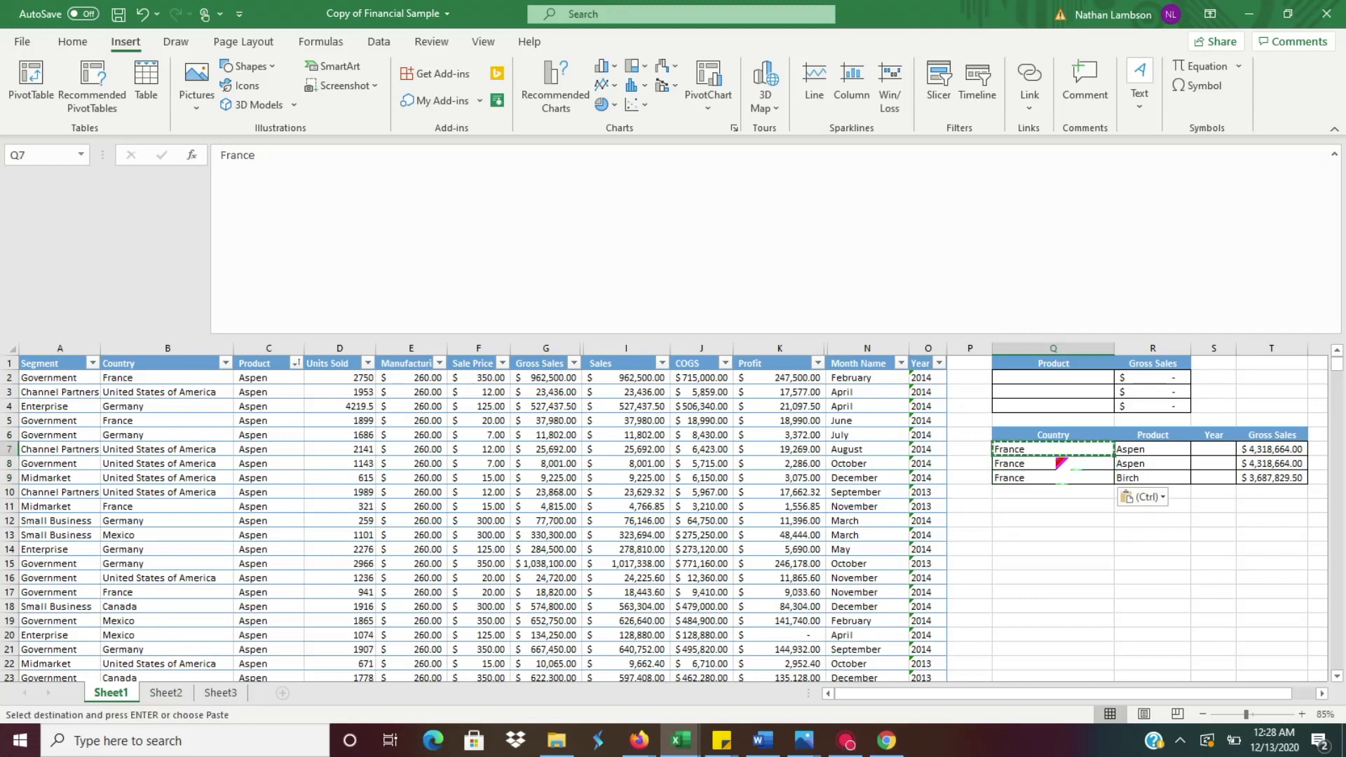
Set the product to Birch in R8 and to Pine in R9
key(Right)
key(Down)
text(Birch)
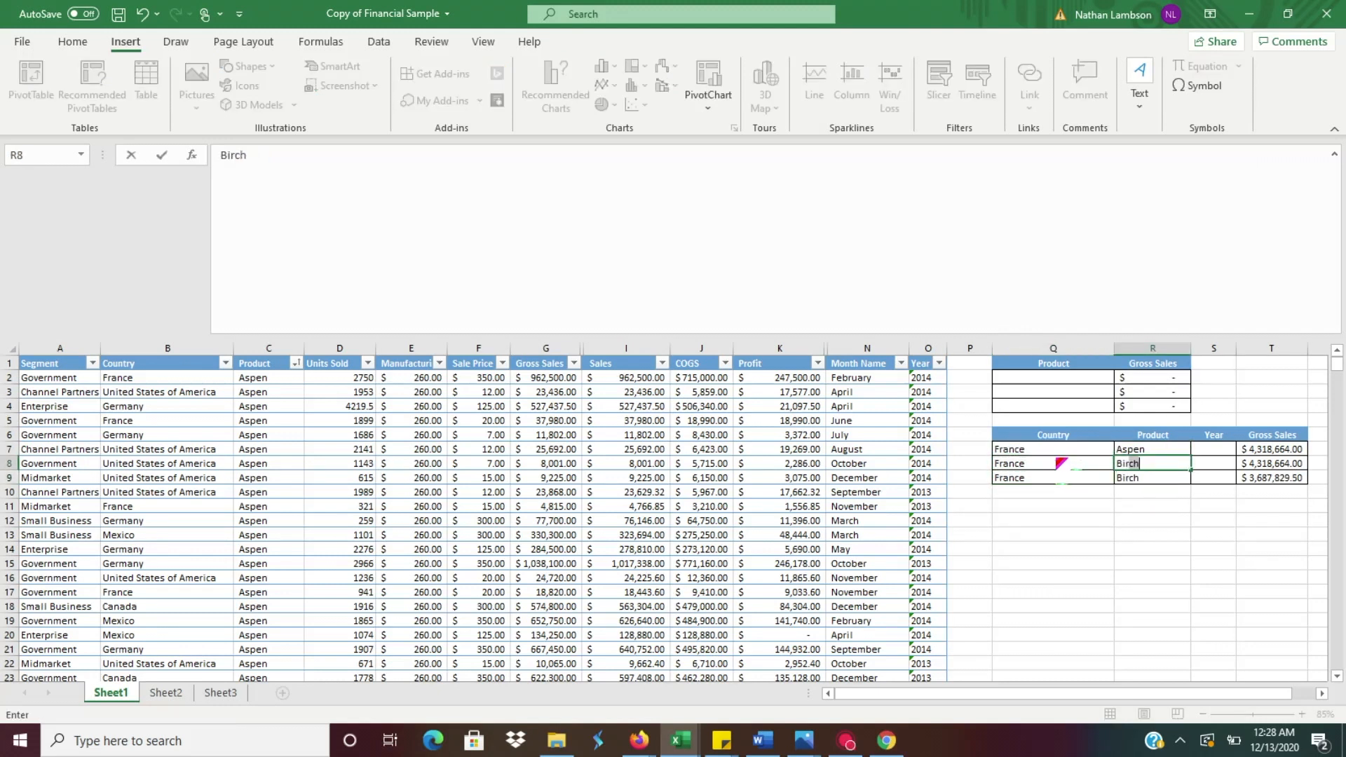
key(Return)
text(Pine)
key(Return)
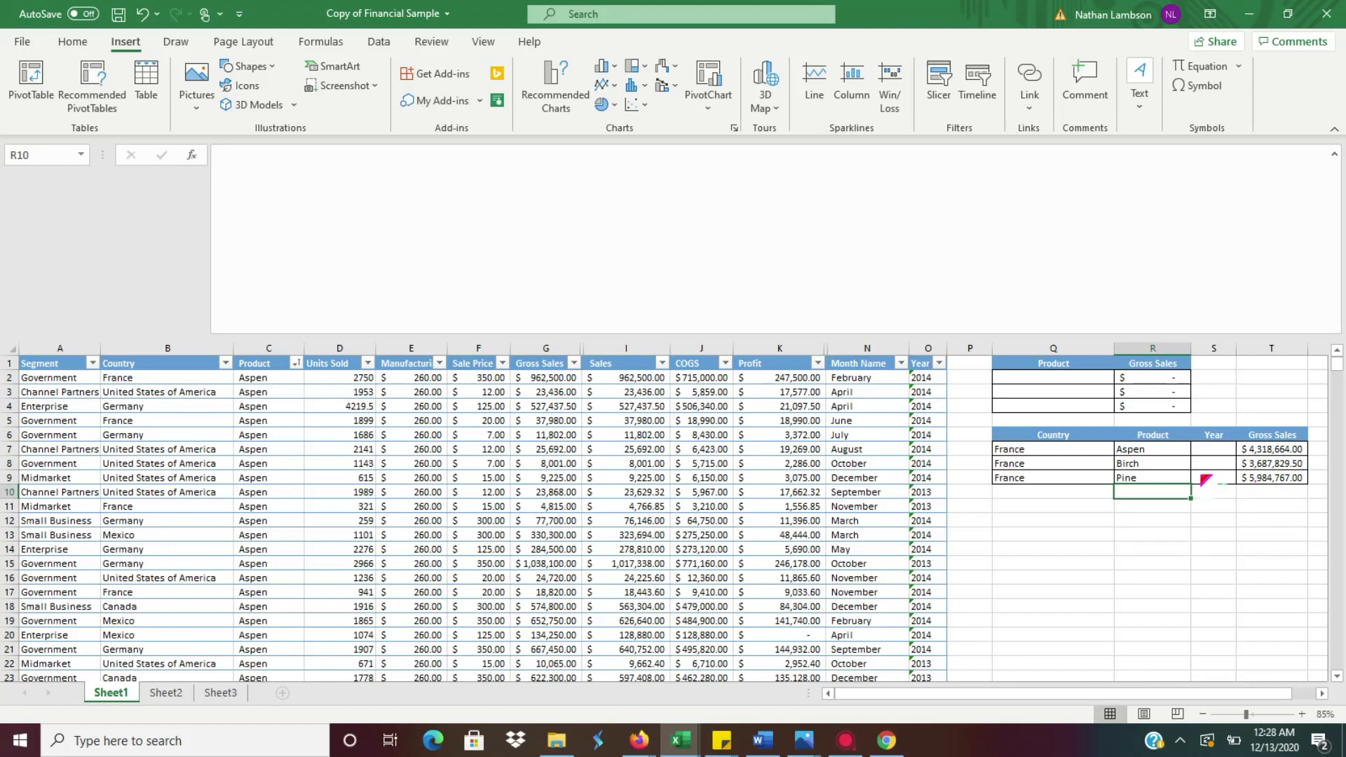
Add the entire Year column as the third criteria range in T7's SUMIFS formula
click(1211, 451)
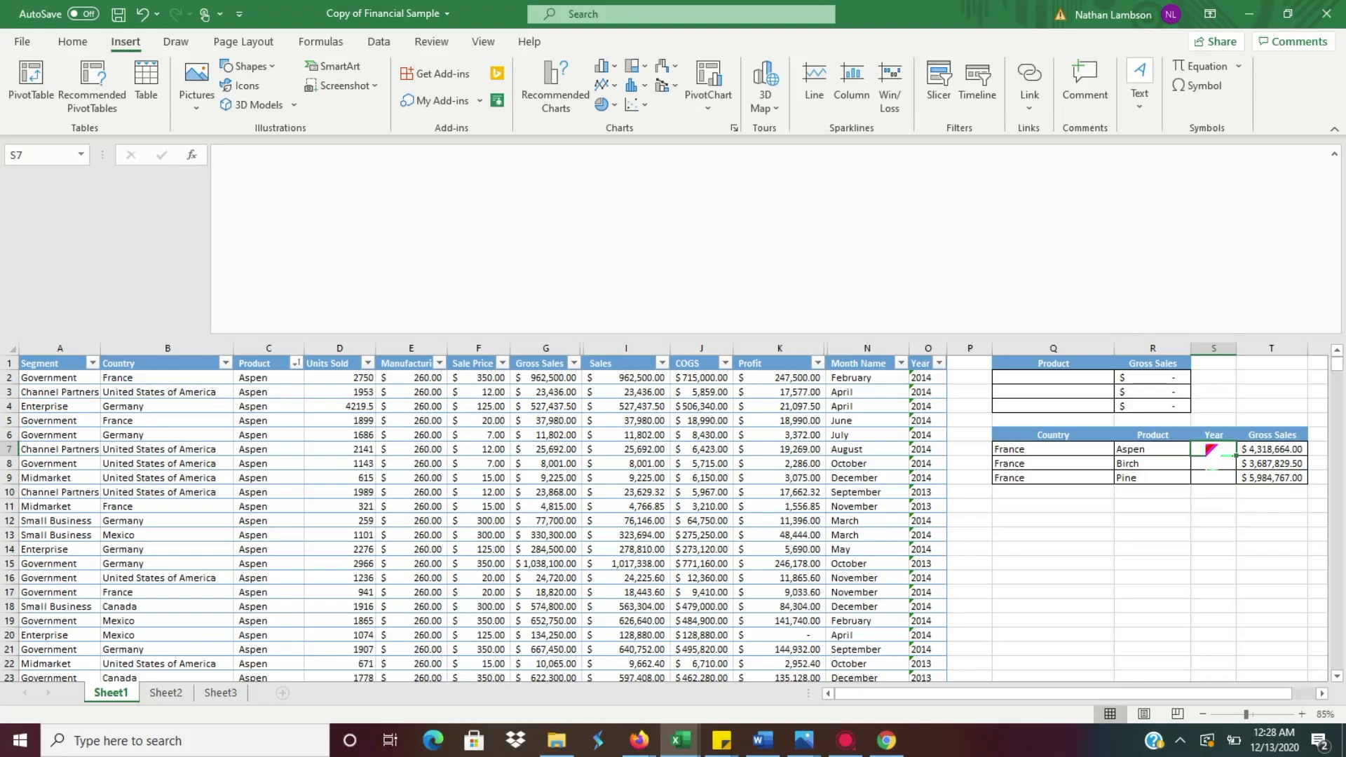
click(1272, 448)
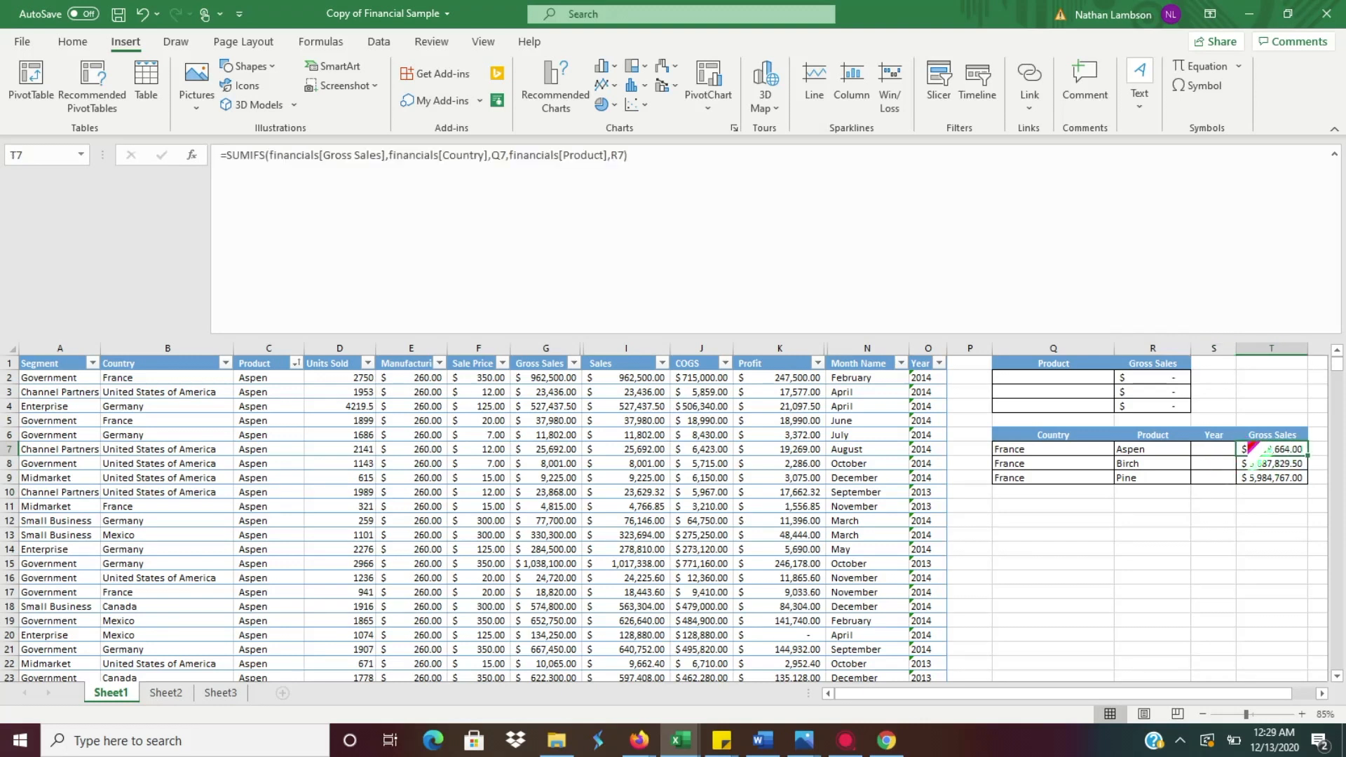
double_click(1252, 448)
click(620, 155)
key(Delete)
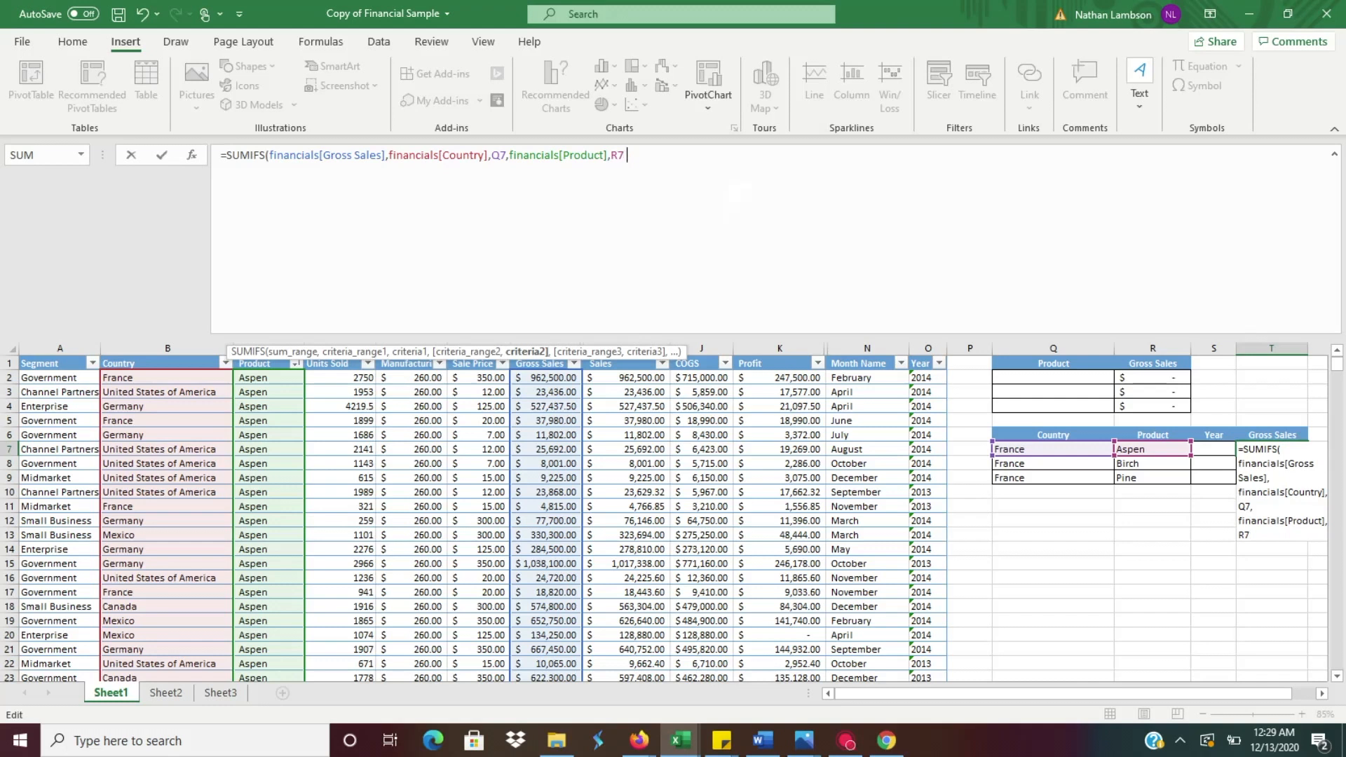
text(,)
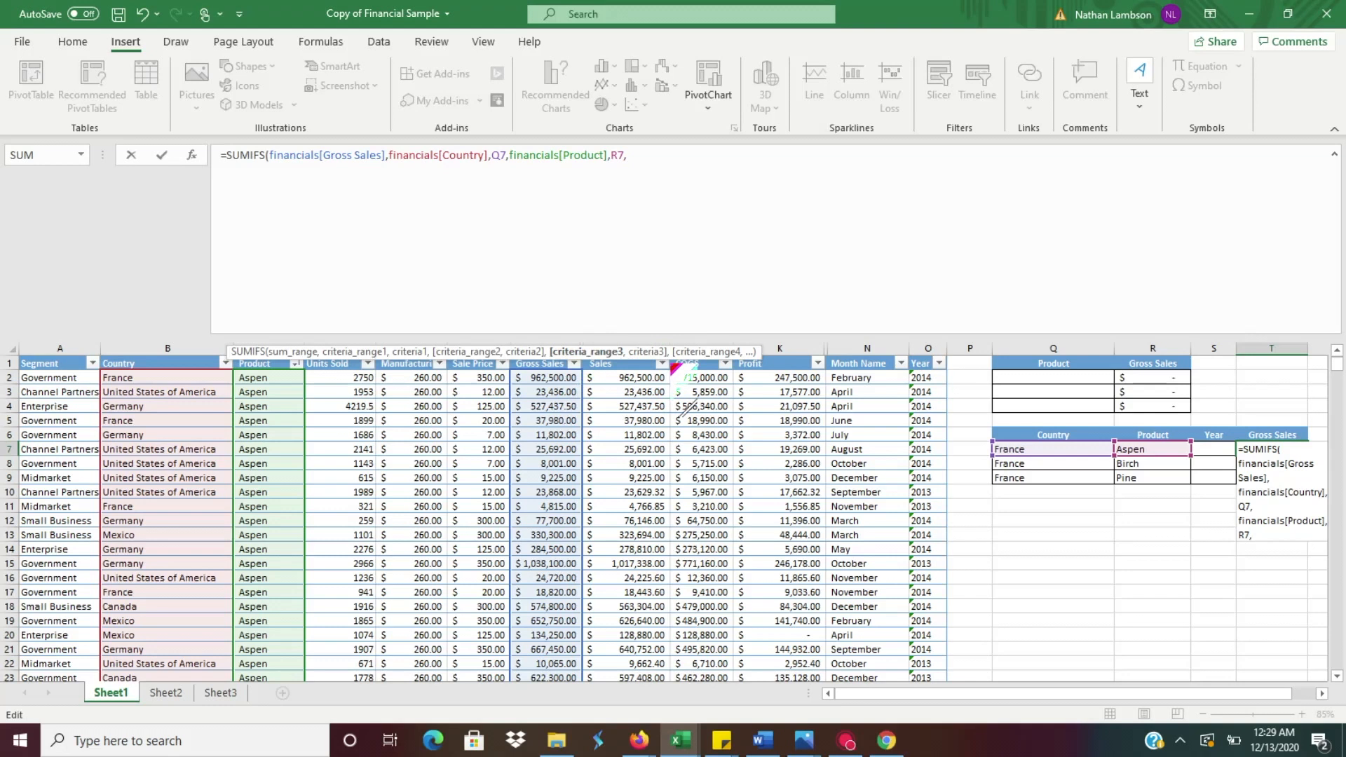
click(924, 380)
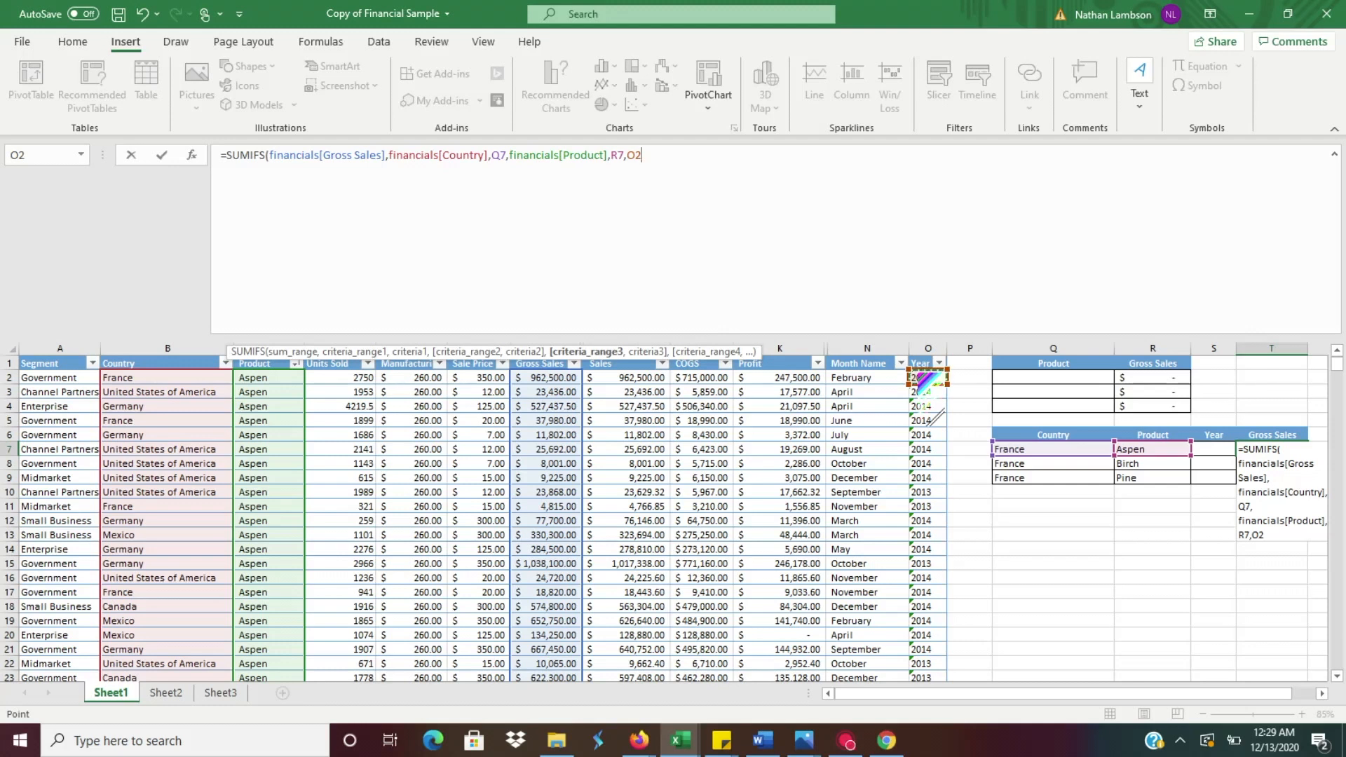
key(ctrl+shift+Down)
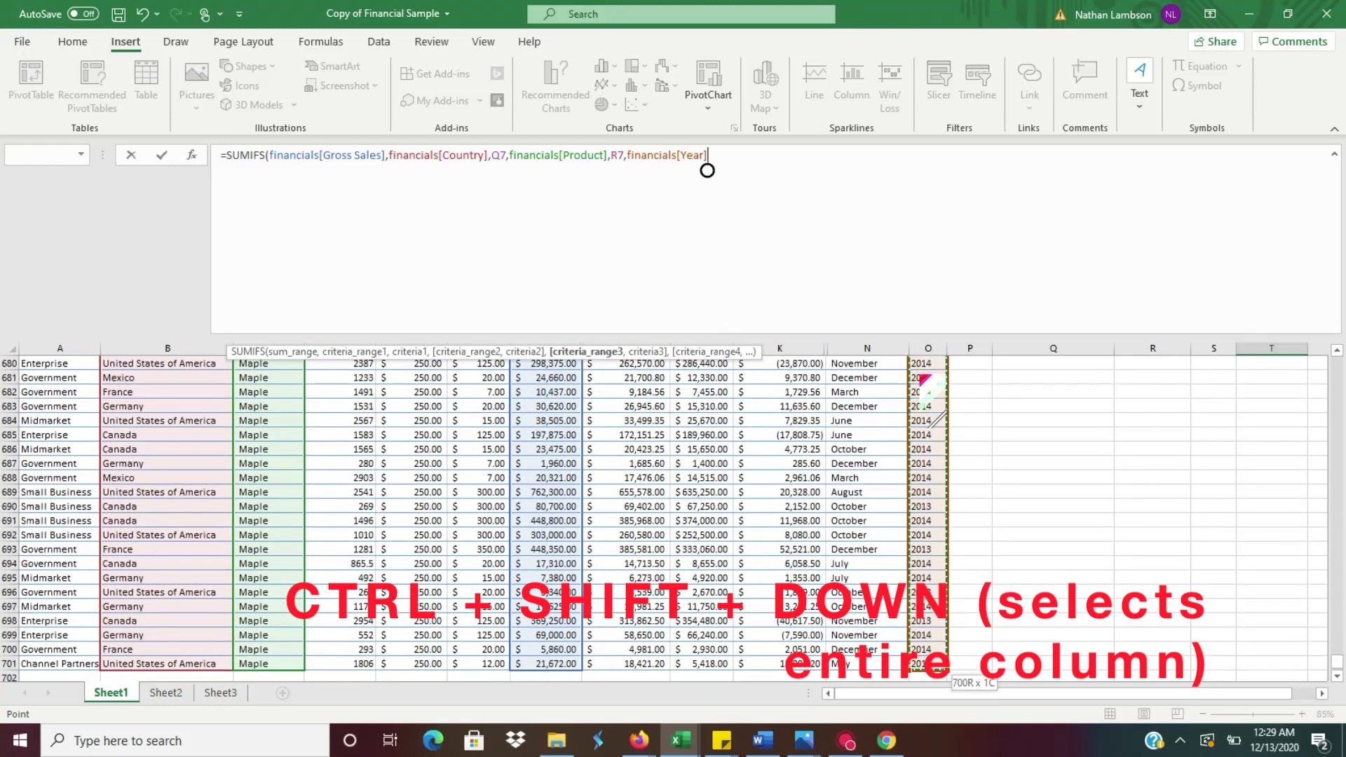
Reference the Year cell S7 as the third criterion, close the SUMIFS formula and commit it
text(,)
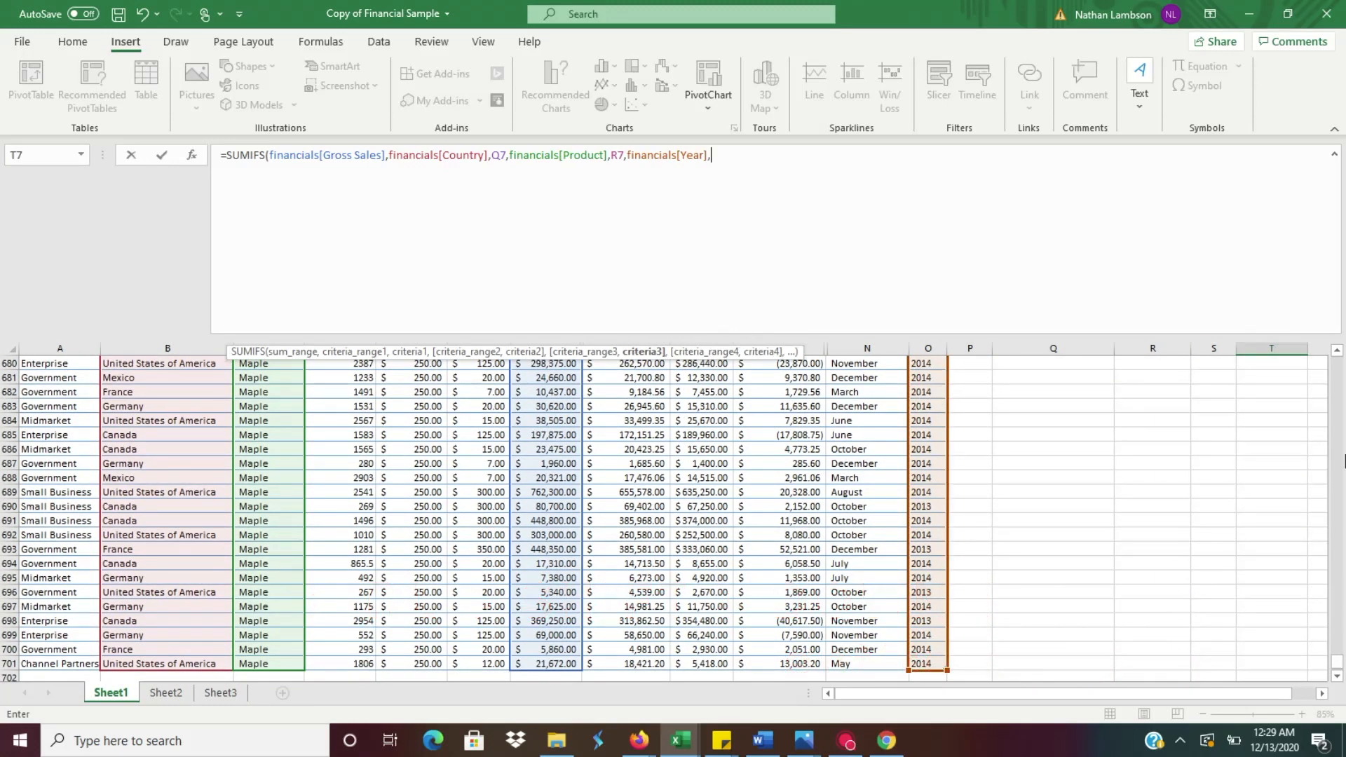
drag(1335, 657, 1337, 365)
click(1214, 449)
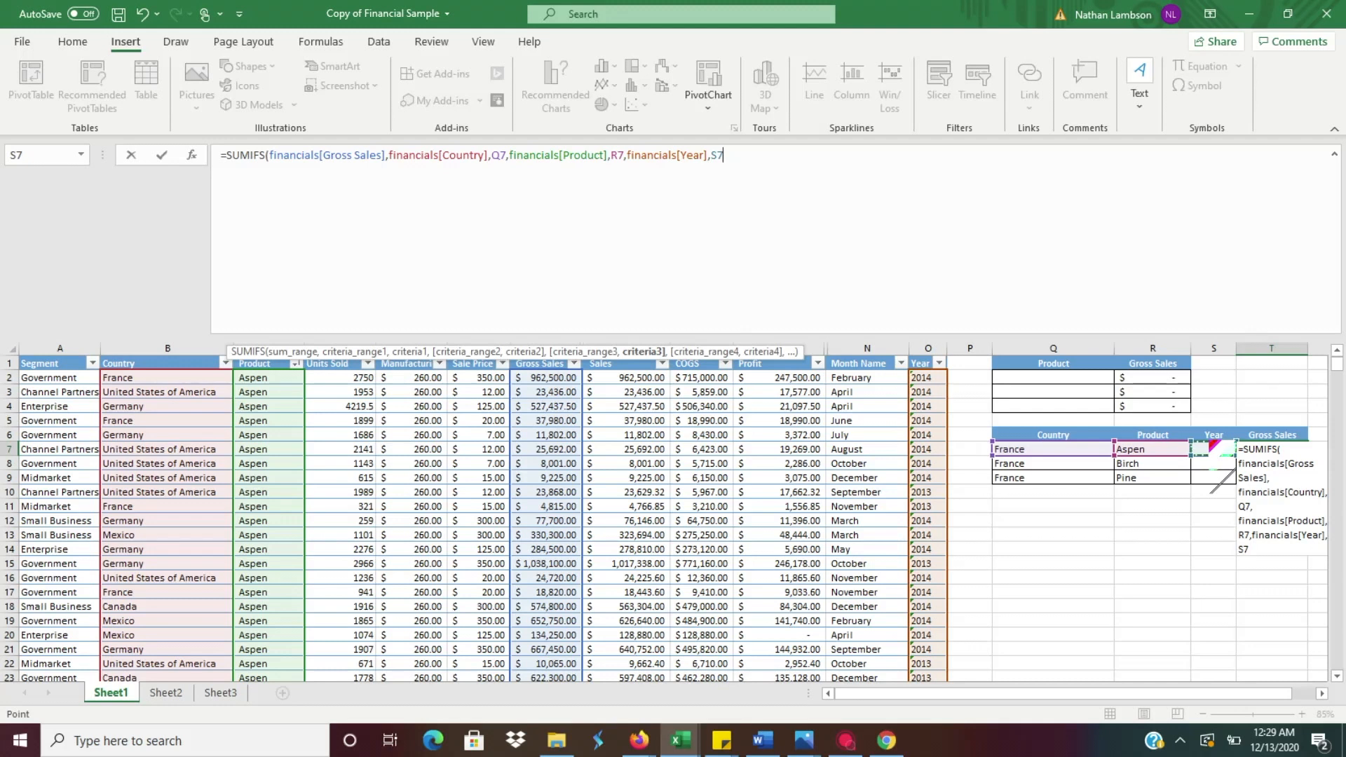
text())
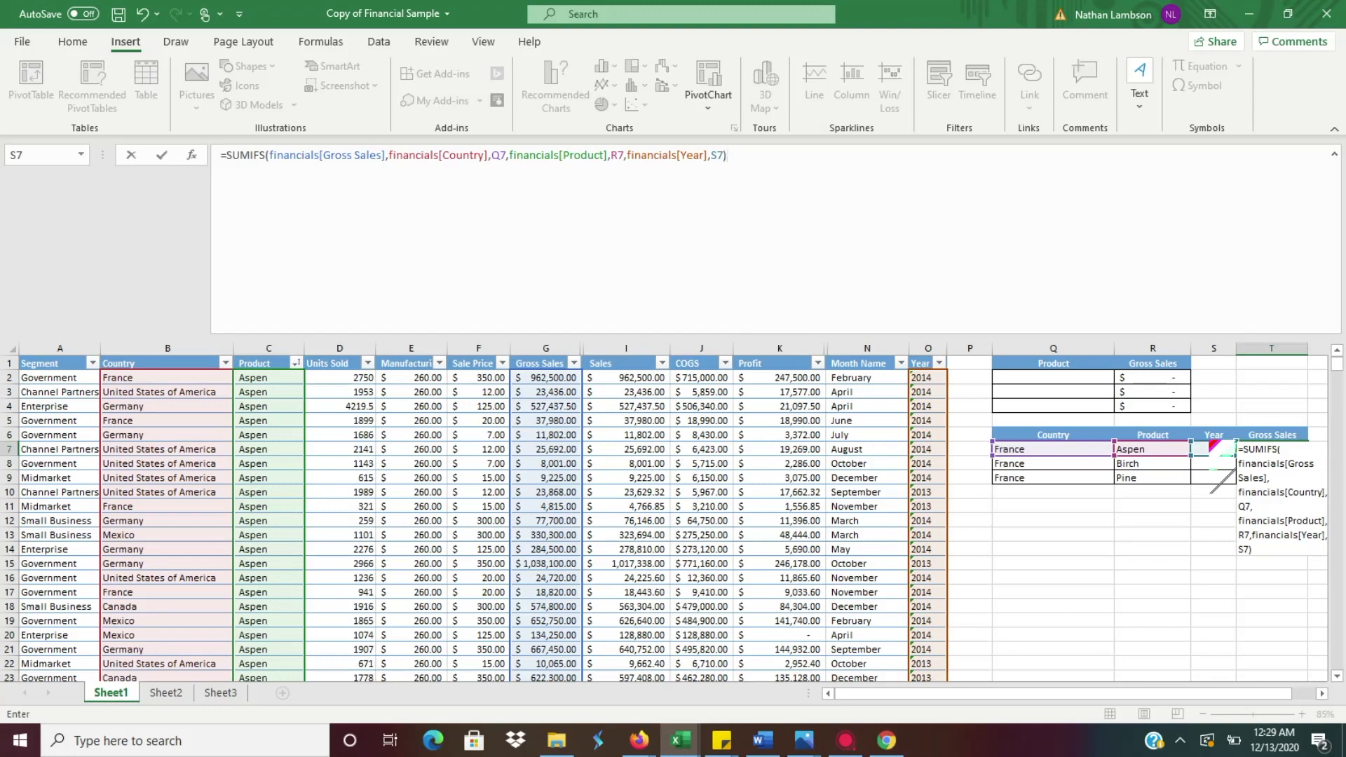
key(Return)
Enter 2013 as the year in S7 and fill T7's formula down through T9
click(1220, 463)
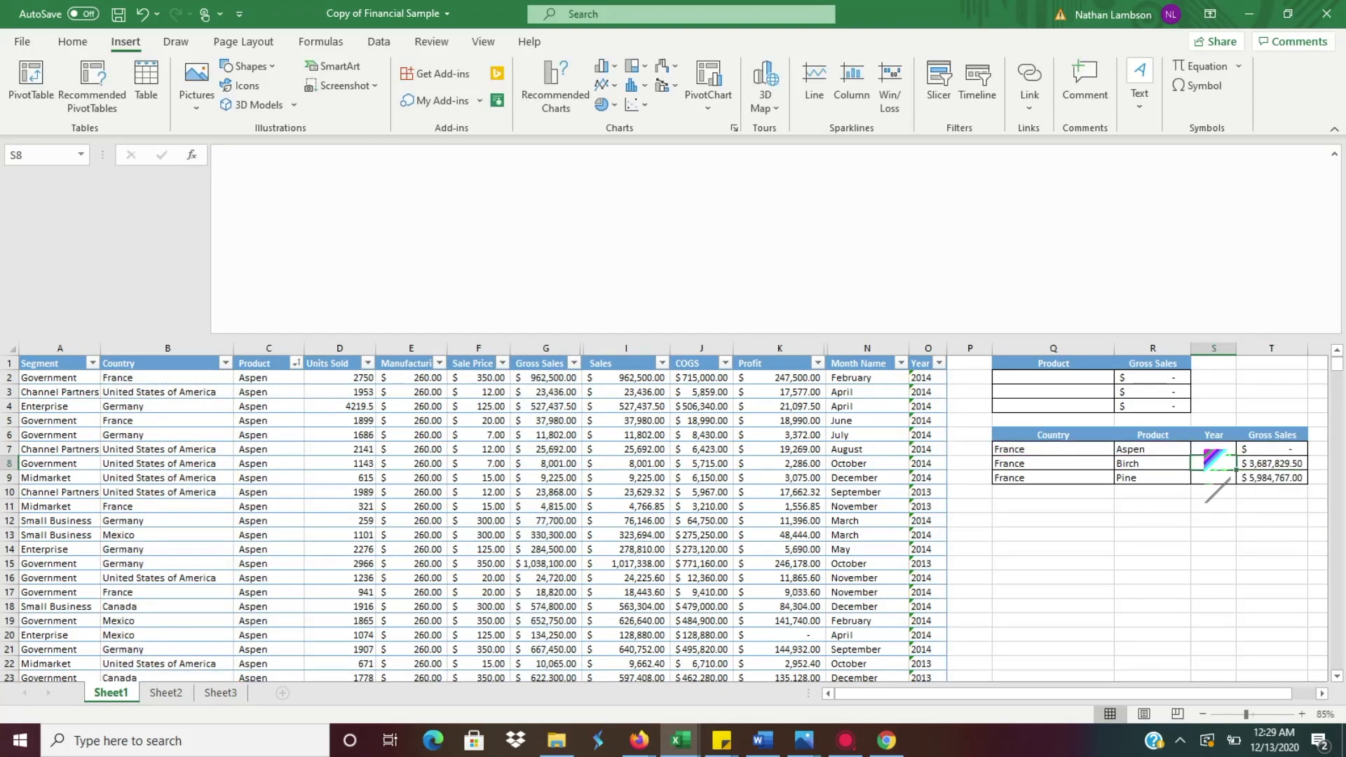
click(1218, 453)
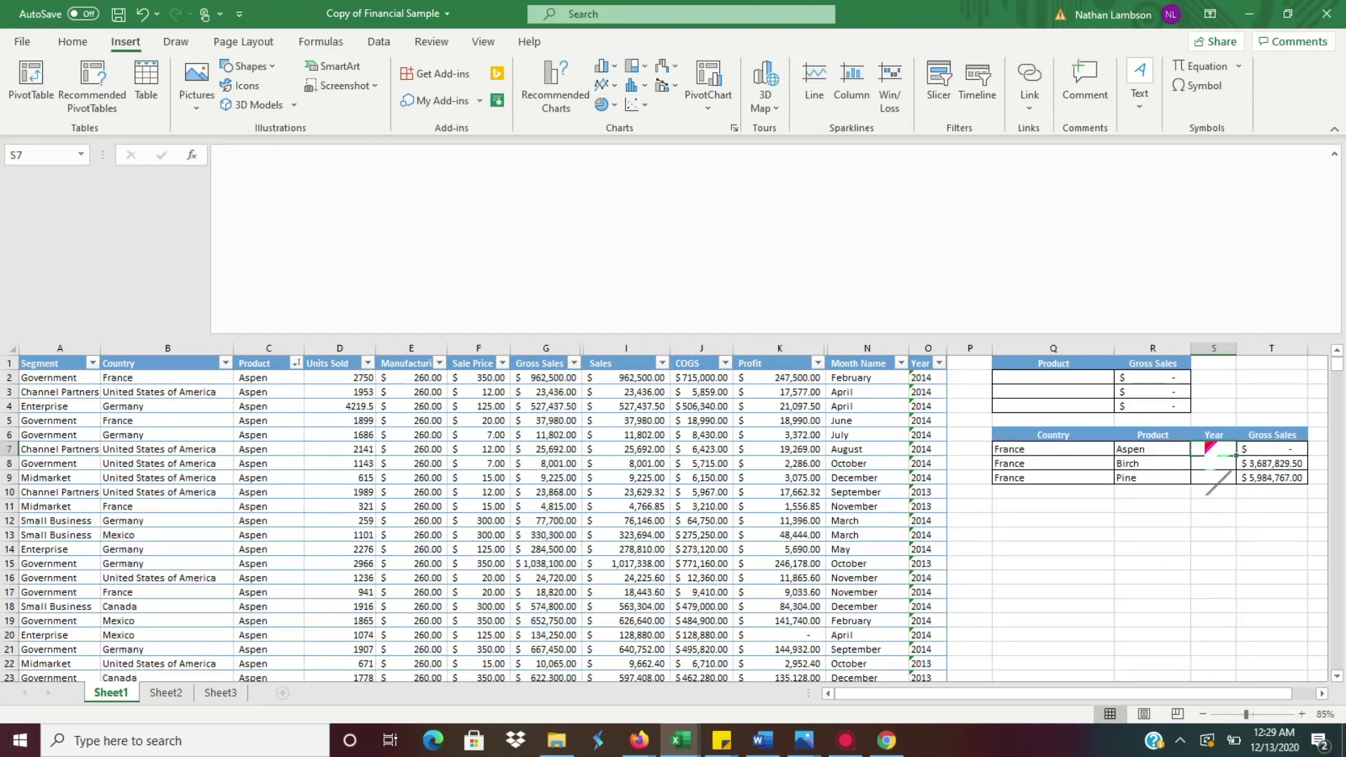
text(20)
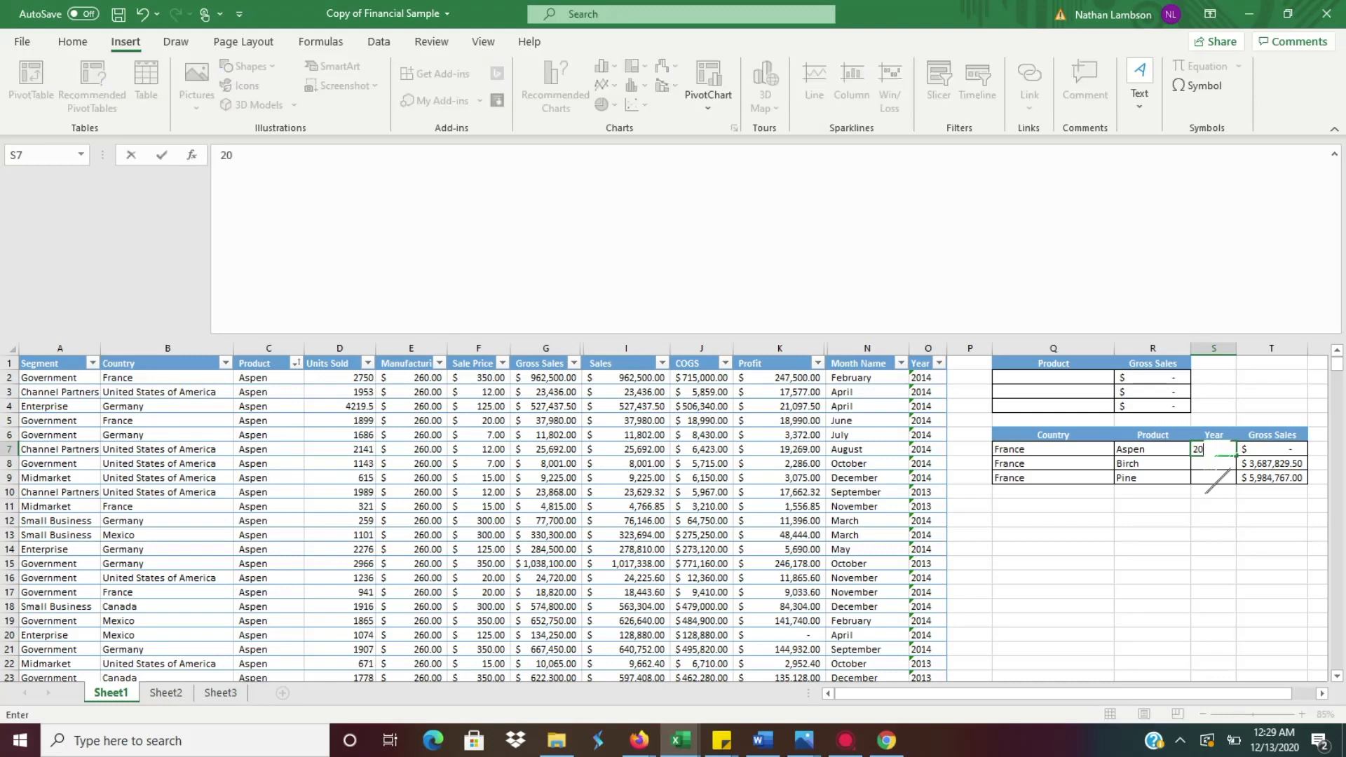
text(13)
key(Return)
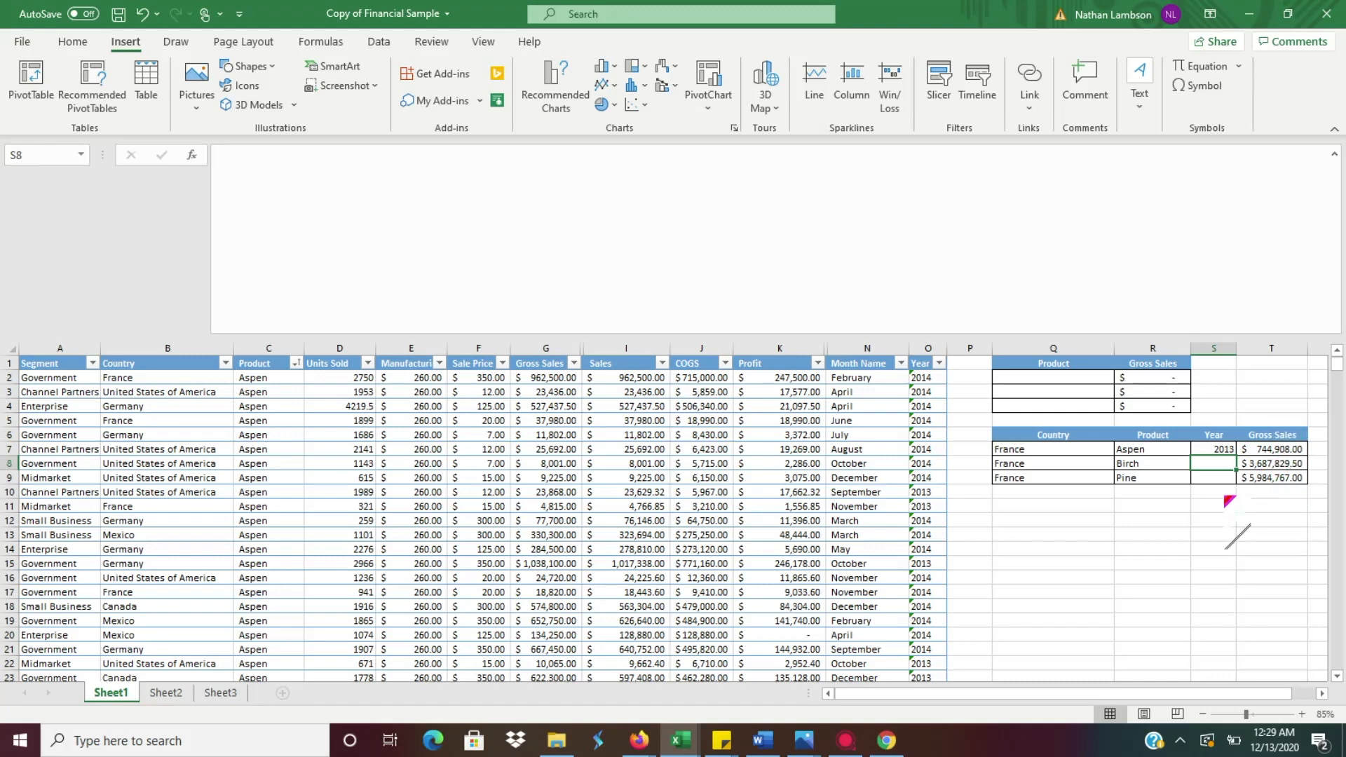
click(1263, 448)
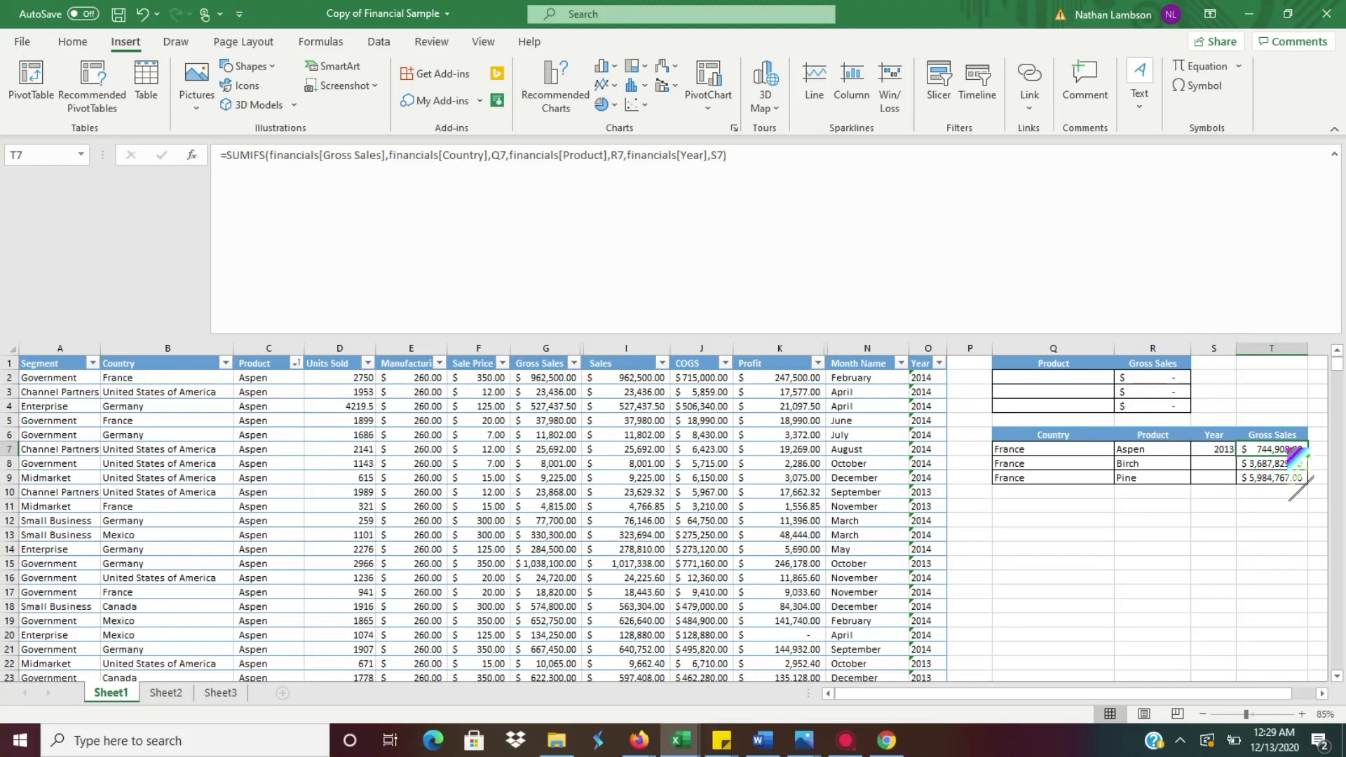
drag(1307, 456, 1301, 490)
Enter 2014 as the year in S8 and change the product in R8 to Aspen
click(1222, 464)
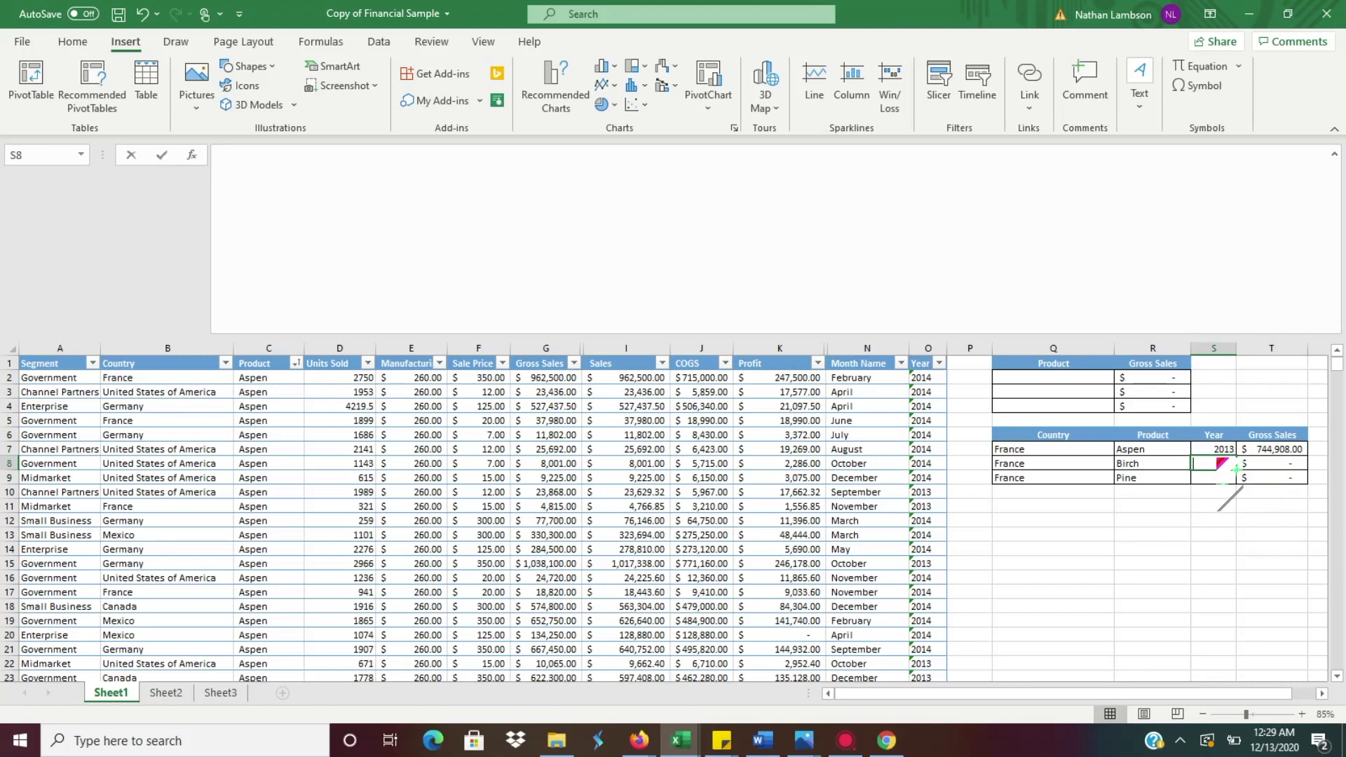
text(2014)
key(Return)
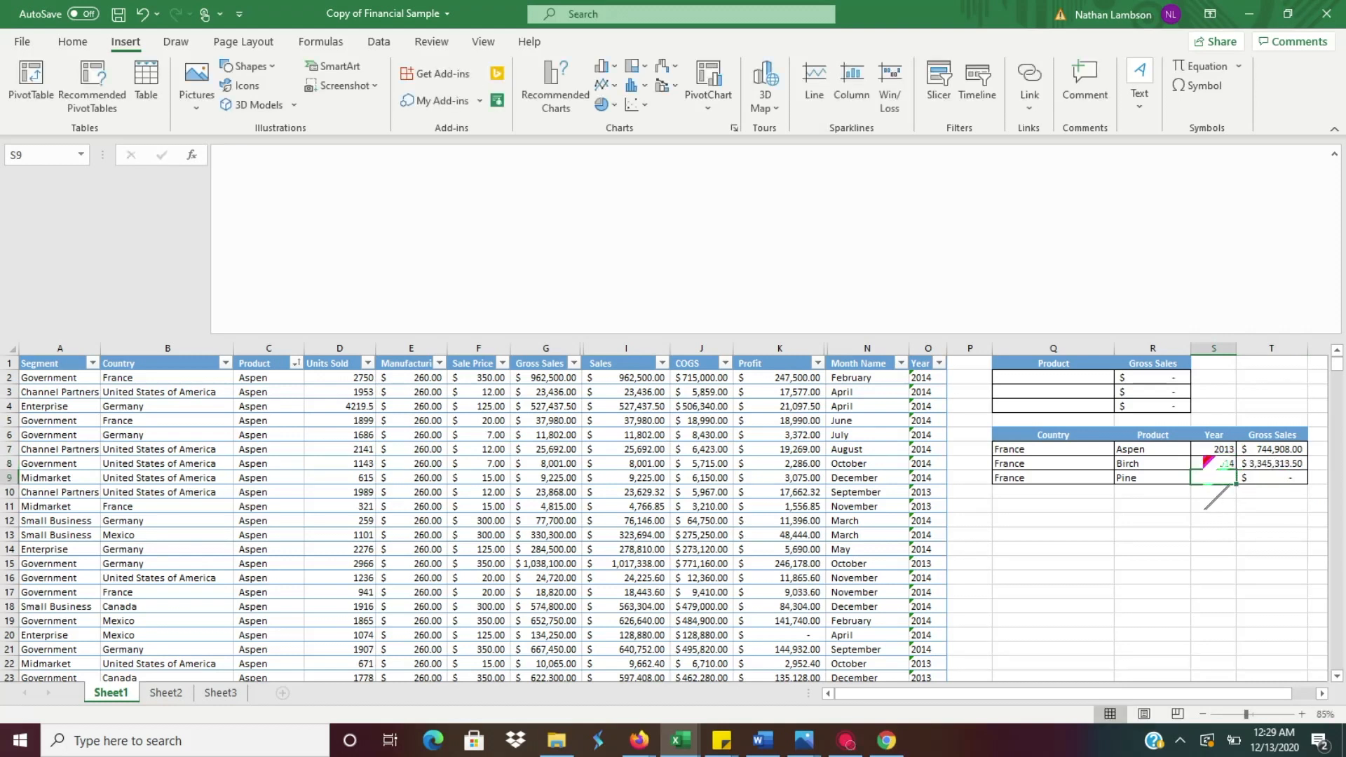
click(1184, 461)
text(Aspen)
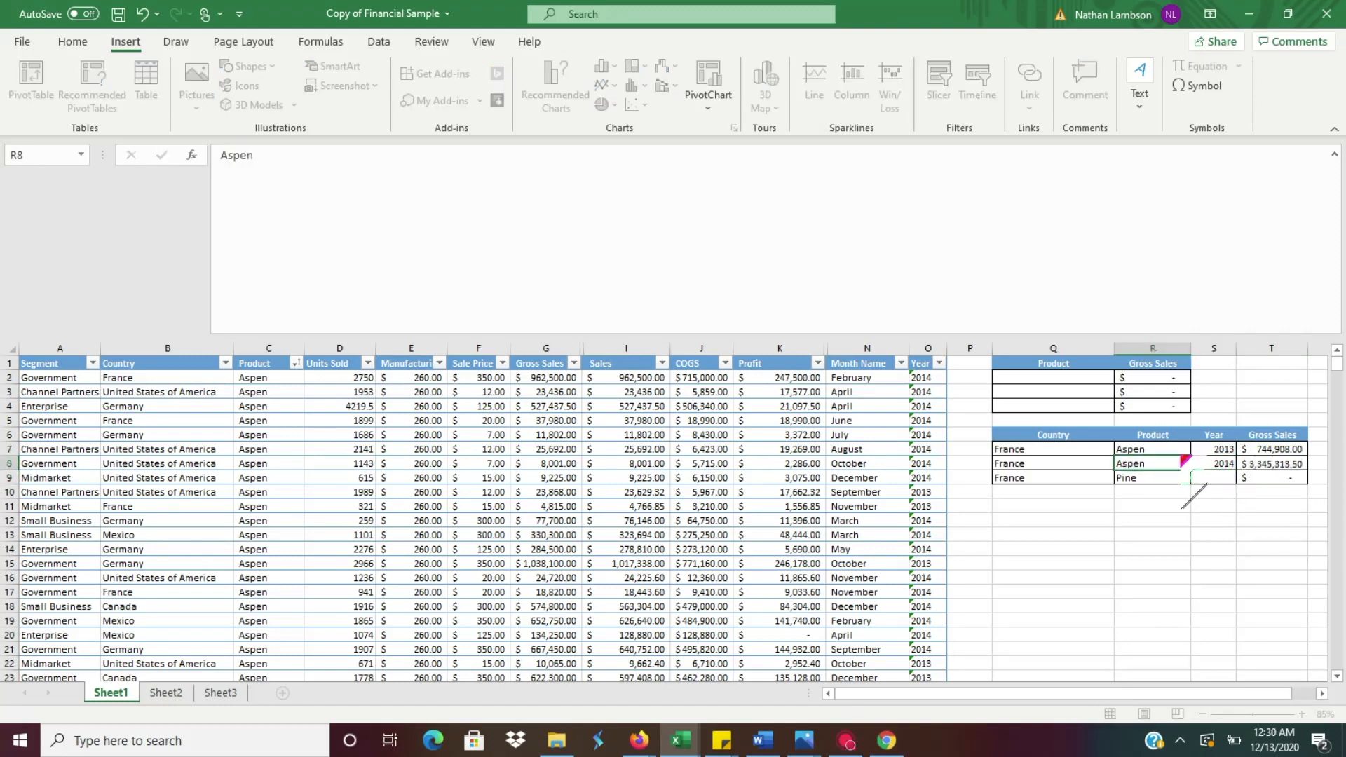
key(Return)
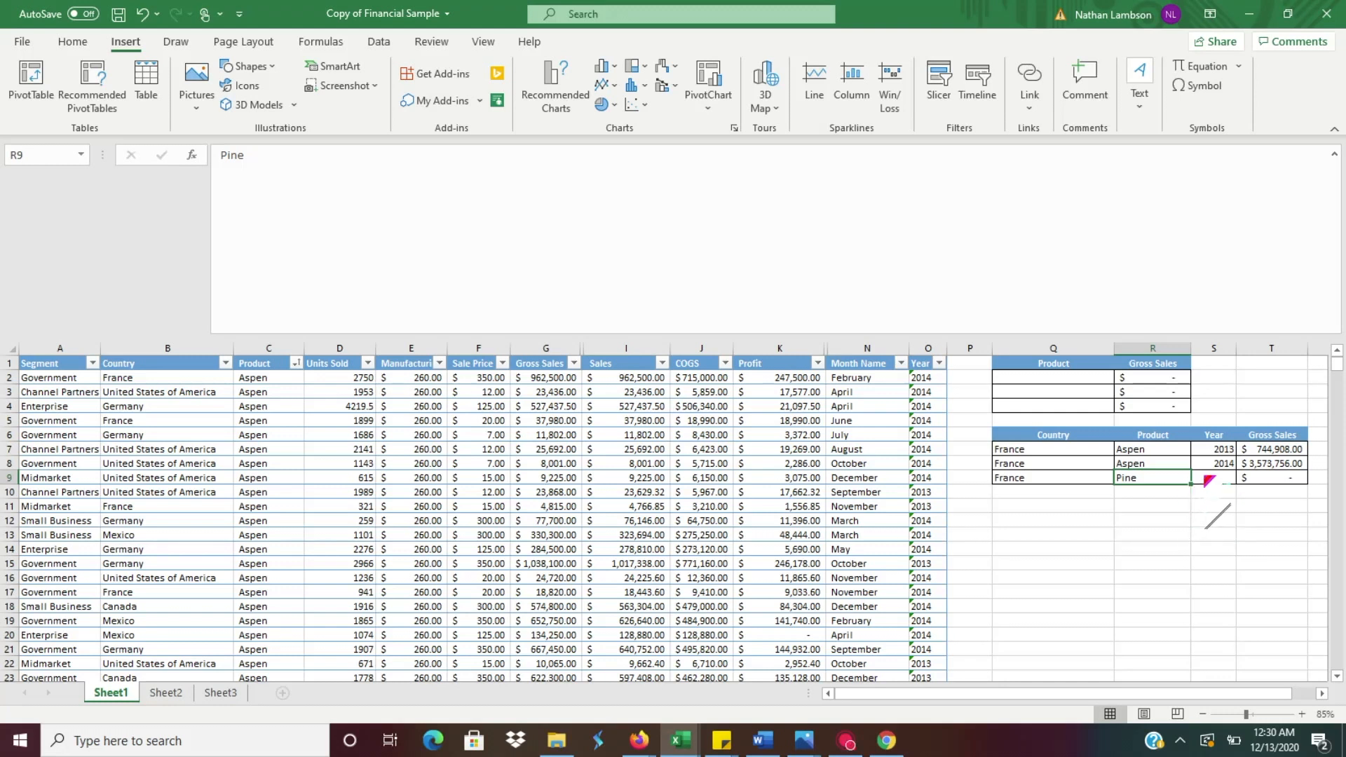
Enter 2014 as the year in S9 and select the formula cell T7
click(1205, 477)
text(2014)
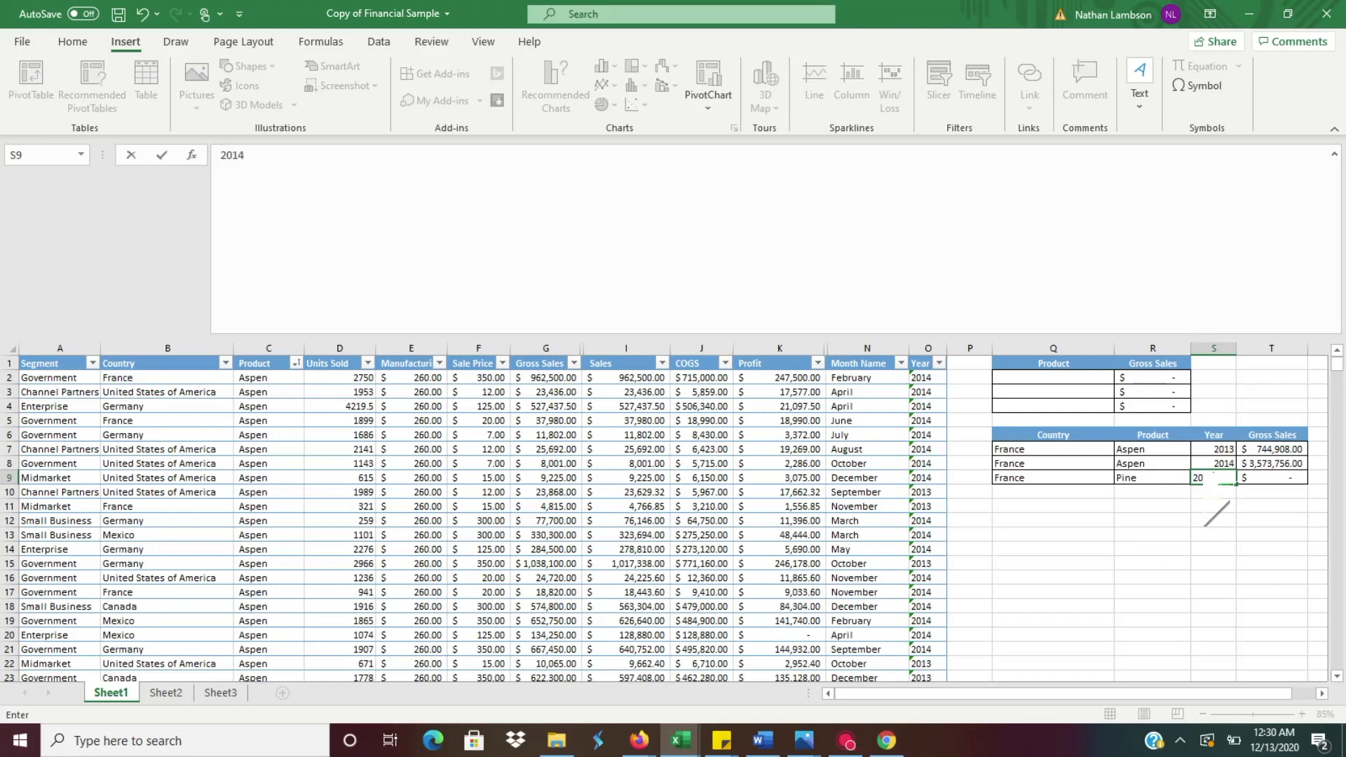
key(Return)
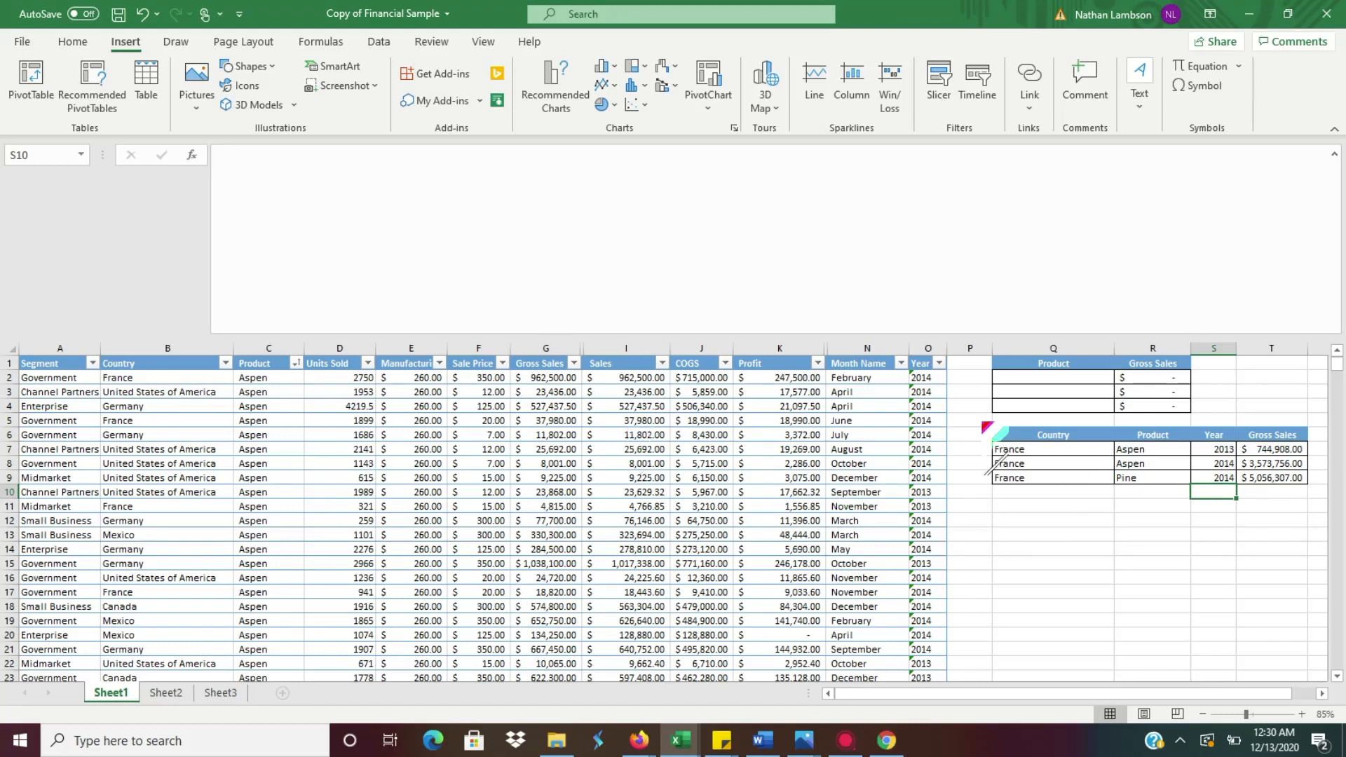
click(1258, 449)
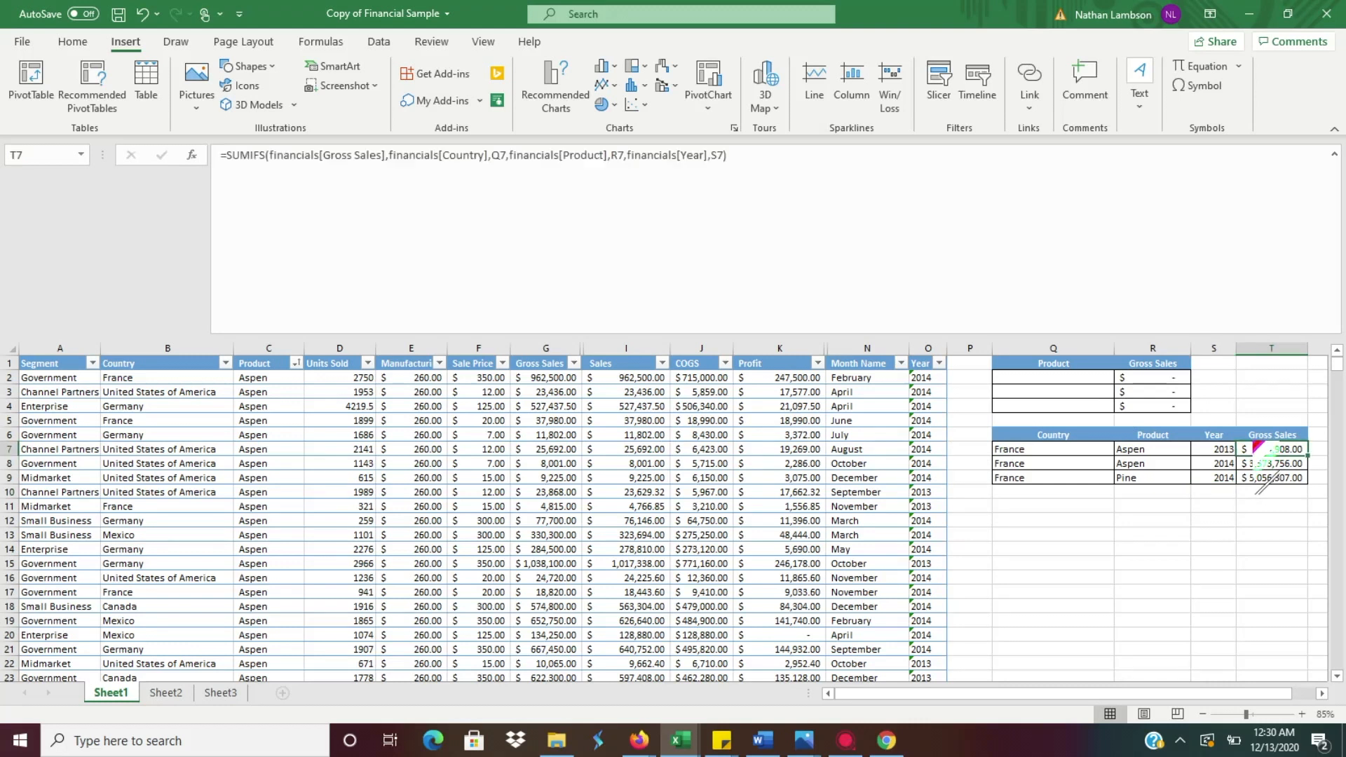